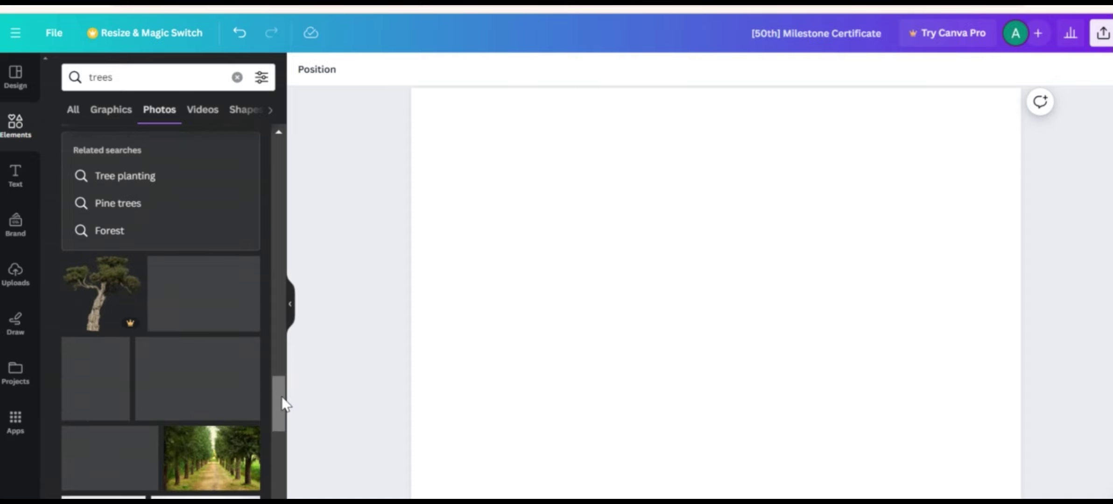
Add the recently used photo of a pine forest with mountains at sunset to the blank page.
{"action": "left_click_drag", "start_coordinate": [282, 398], "coordinate": [287, 436]}
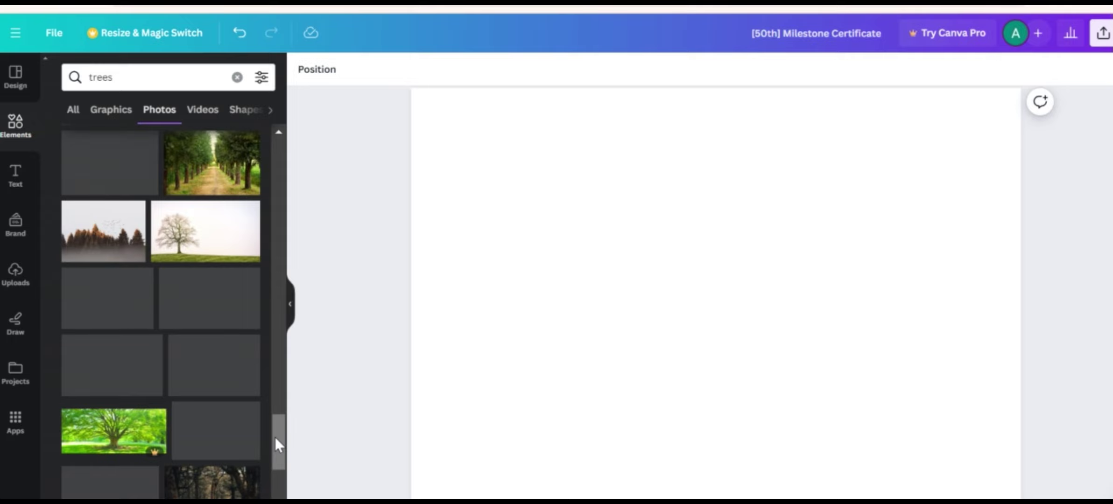
{"action": "left_click_drag", "start_coordinate": [275, 438], "coordinate": [287, 469]}
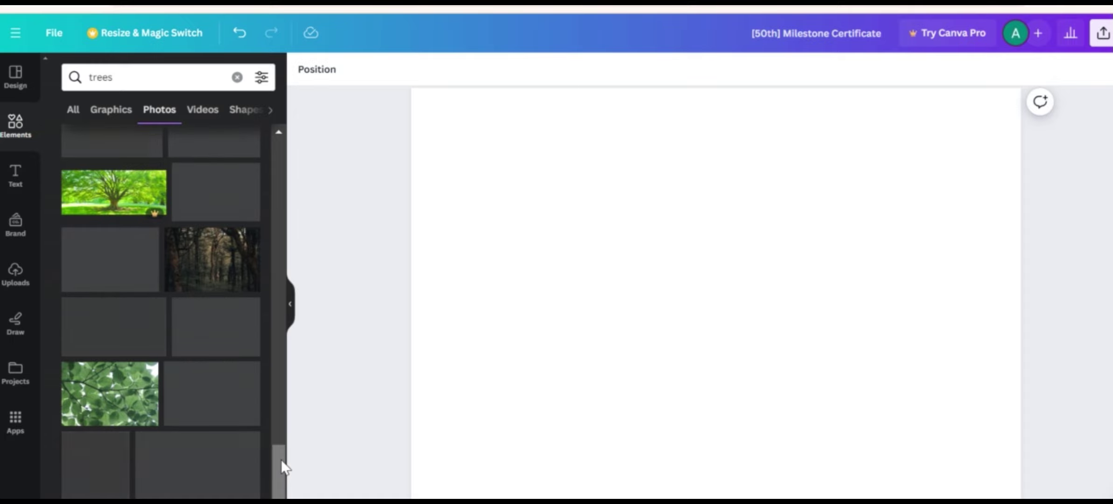
{"action": "left_click", "coordinate": [28, 148]}
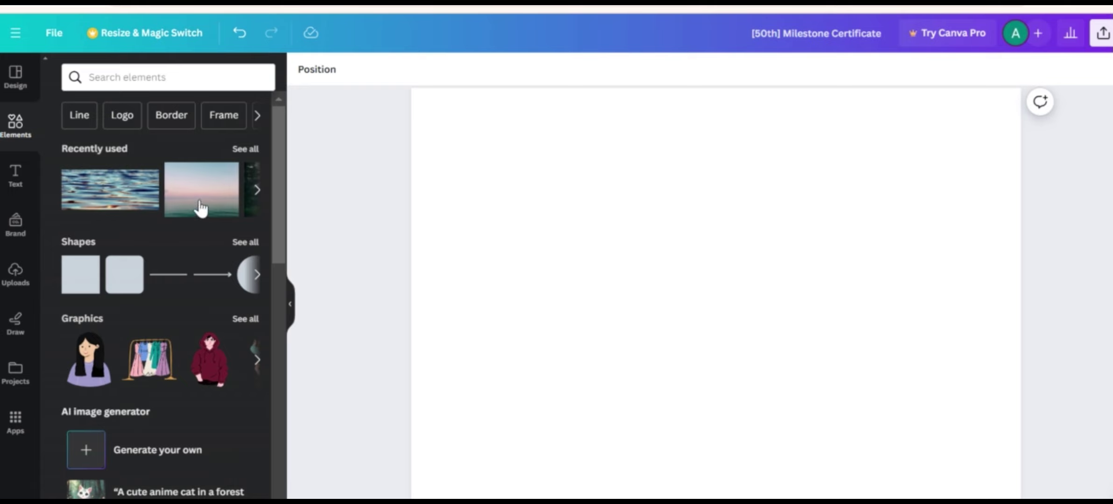
{"action": "left_click", "coordinate": [255, 152]}
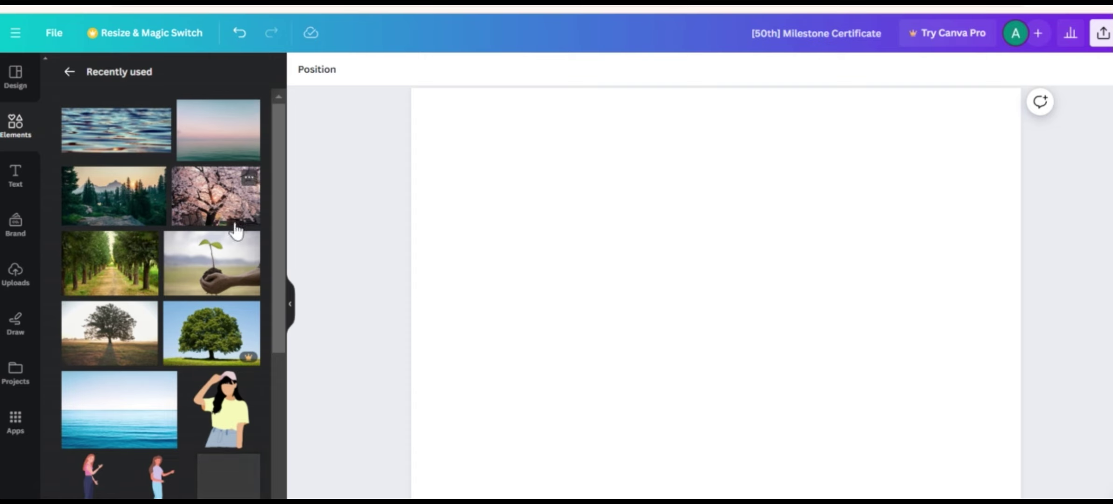
{"action": "left_click", "coordinate": [98, 217]}
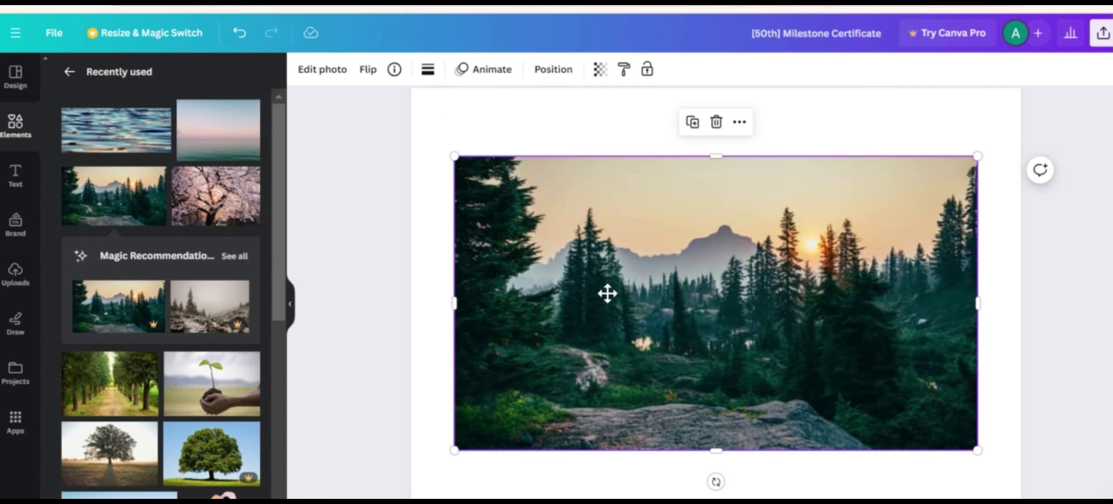
Move the forest photo up near the page's top and widen it to span the full page width.
{"action": "left_click_drag", "start_coordinate": [606, 293], "coordinate": [601, 250]}
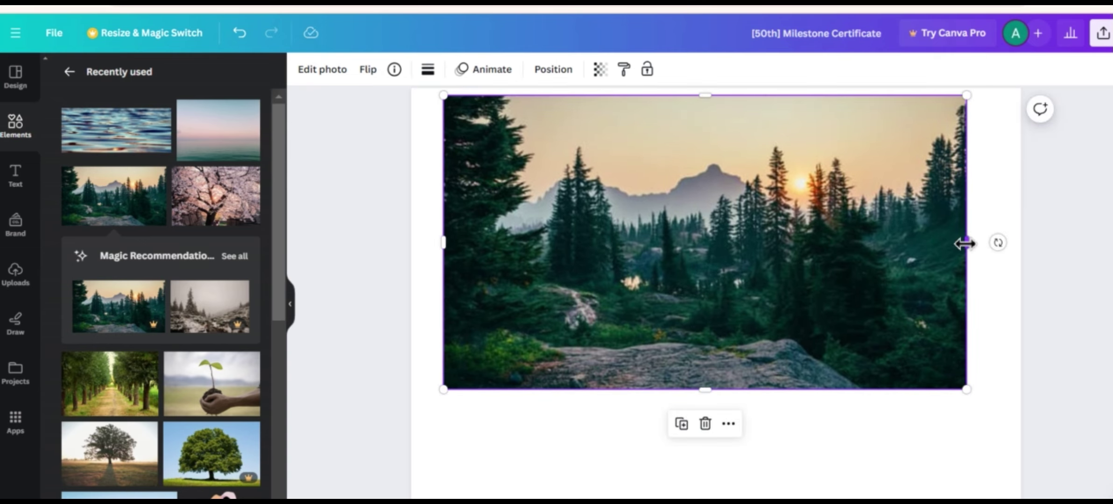
{"action": "left_click_drag", "start_coordinate": [968, 243], "coordinate": [1022, 241]}
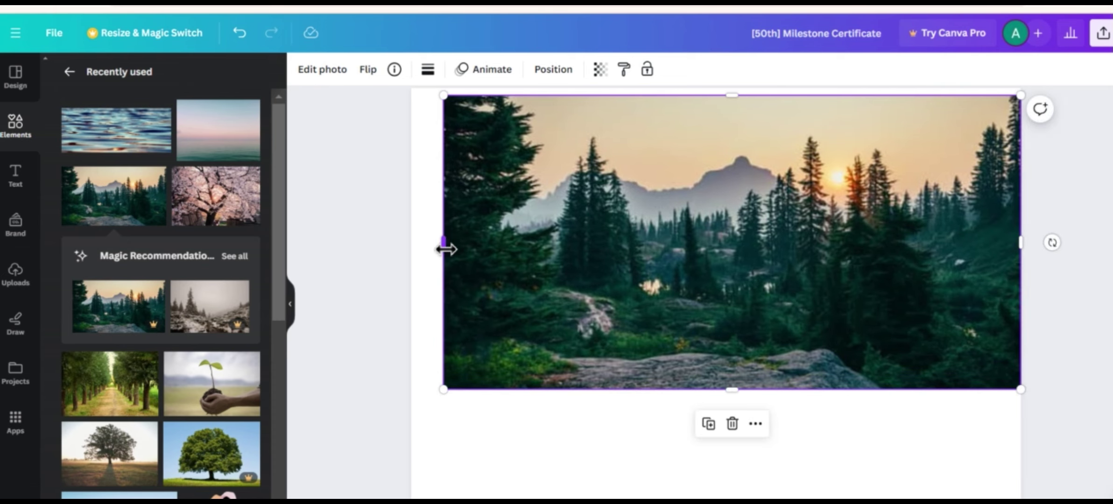
{"action": "left_click_drag", "start_coordinate": [444, 245], "coordinate": [412, 247]}
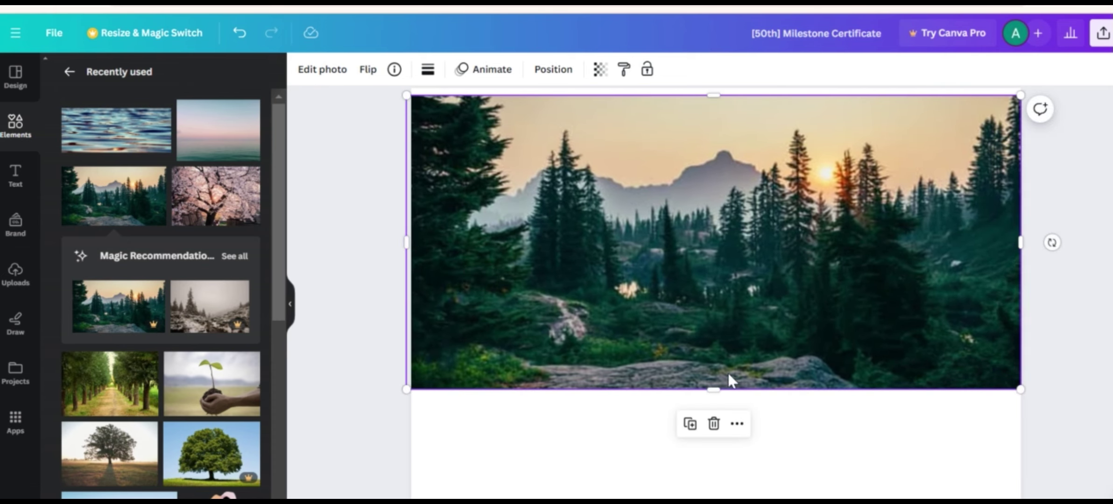
Trim the forest photo's upper and lower edges and place it flush with the top of the page.
{"action": "left_click_drag", "start_coordinate": [747, 232], "coordinate": [744, 278]}
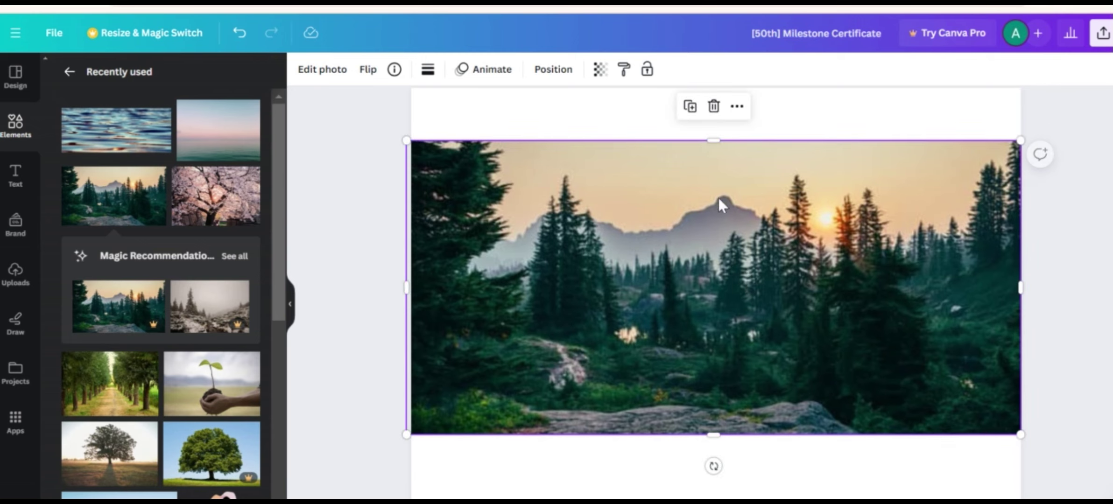
{"action": "left_click_drag", "start_coordinate": [715, 148], "coordinate": [728, 173]}
{"action": "left_click_drag", "start_coordinate": [726, 230], "coordinate": [721, 143]}
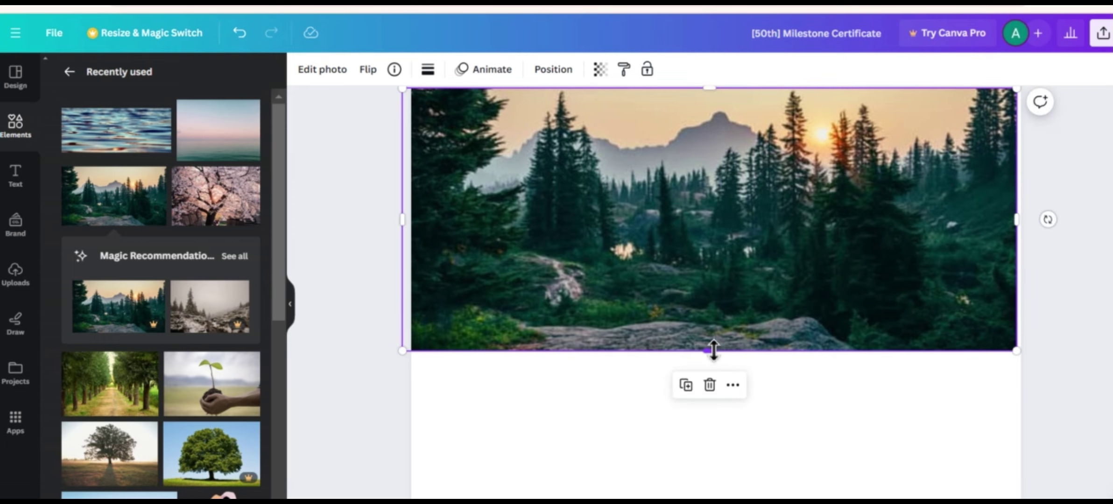
{"action": "left_click_drag", "start_coordinate": [714, 349], "coordinate": [712, 336]}
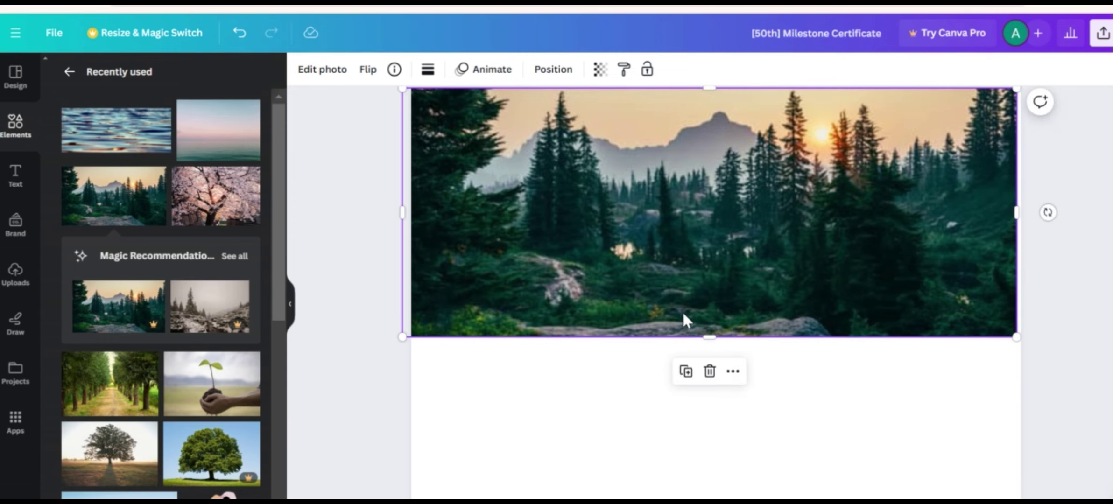
Duplicate the forest photo, flip the copy vertically, and place it directly beneath the original as a reflection.
{"action": "left_click", "coordinate": [685, 372]}
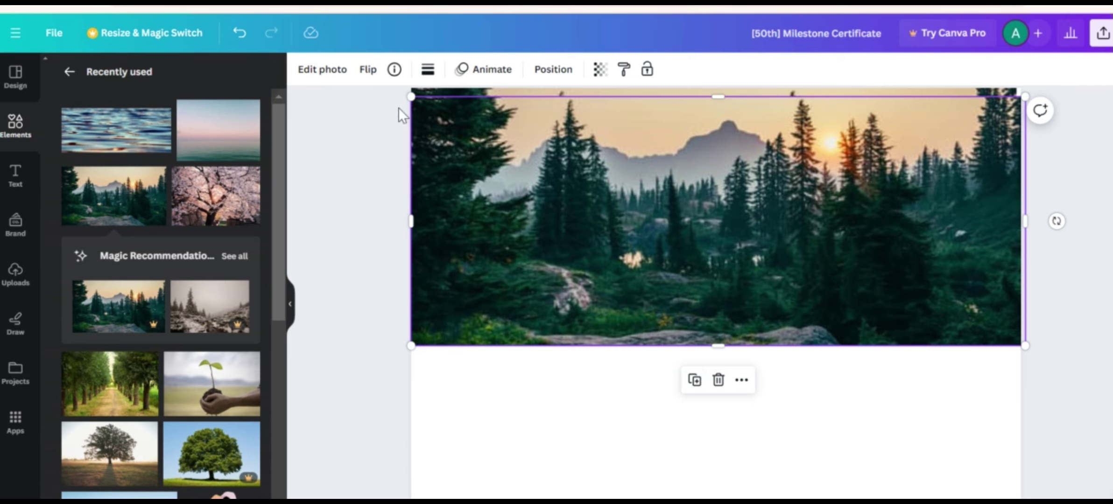
{"action": "left_click", "coordinate": [367, 72]}
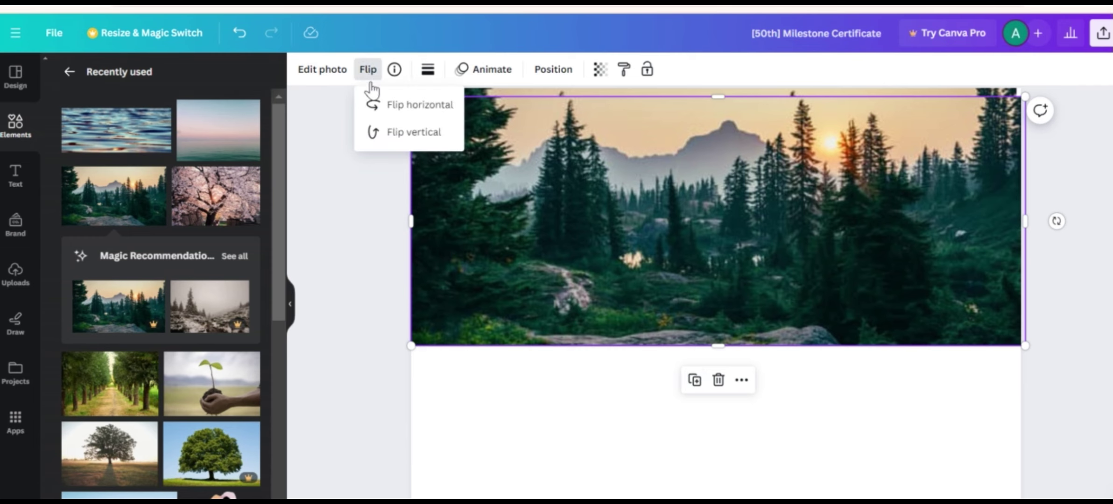
{"action": "left_click", "coordinate": [394, 134]}
{"action": "left_click_drag", "start_coordinate": [669, 228], "coordinate": [673, 471]}
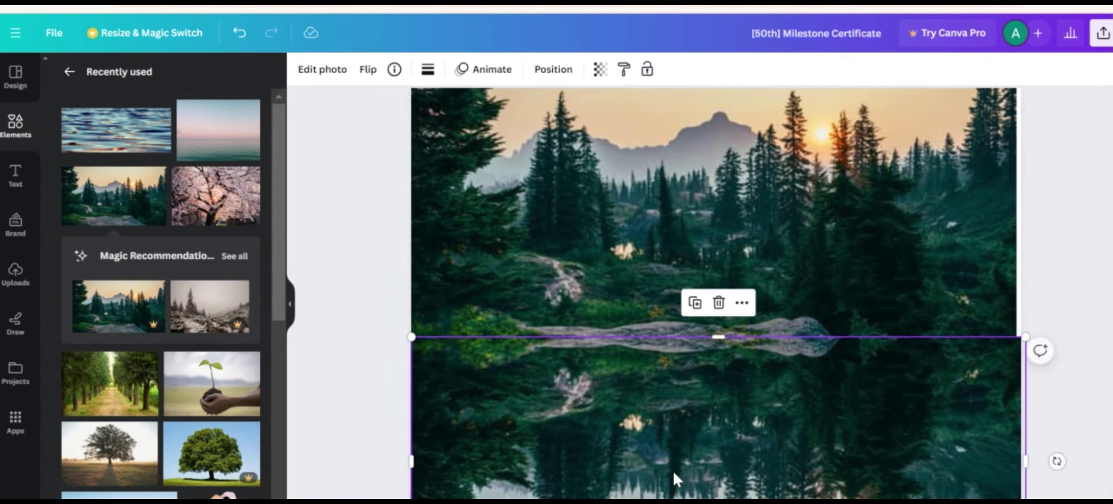
Crop the rock strip off the facing edges of both forest photos and move the flipped copy back against the original.
{"action": "left_click", "coordinate": [639, 311]}
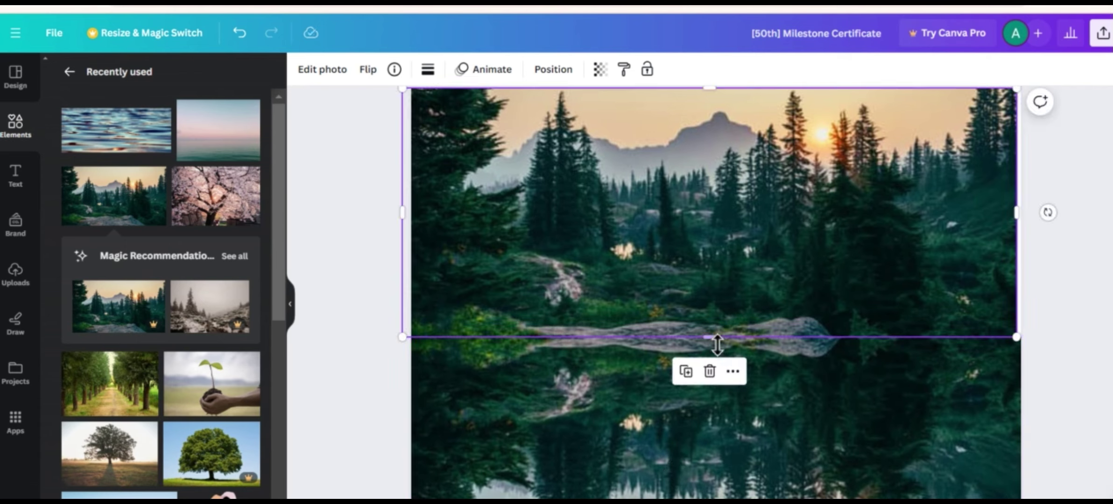
{"action": "left_click_drag", "start_coordinate": [709, 337], "coordinate": [710, 325]}
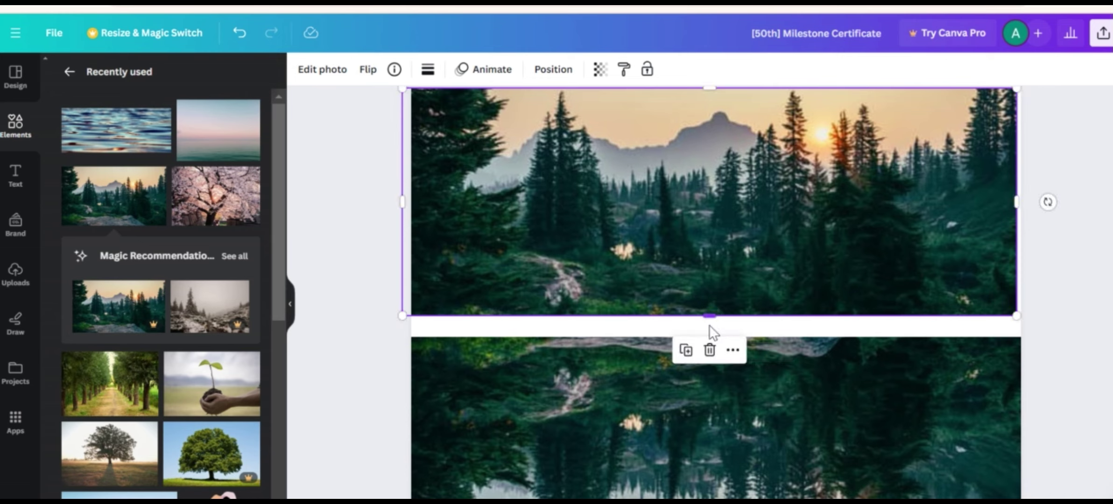
{"action": "left_click", "coordinate": [562, 438]}
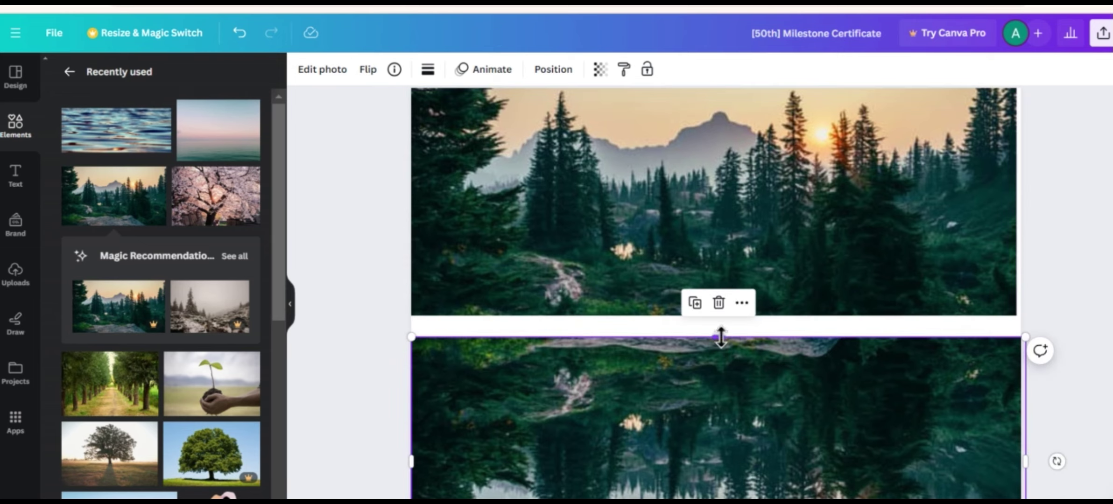
{"action": "left_click_drag", "start_coordinate": [720, 337], "coordinate": [728, 359]}
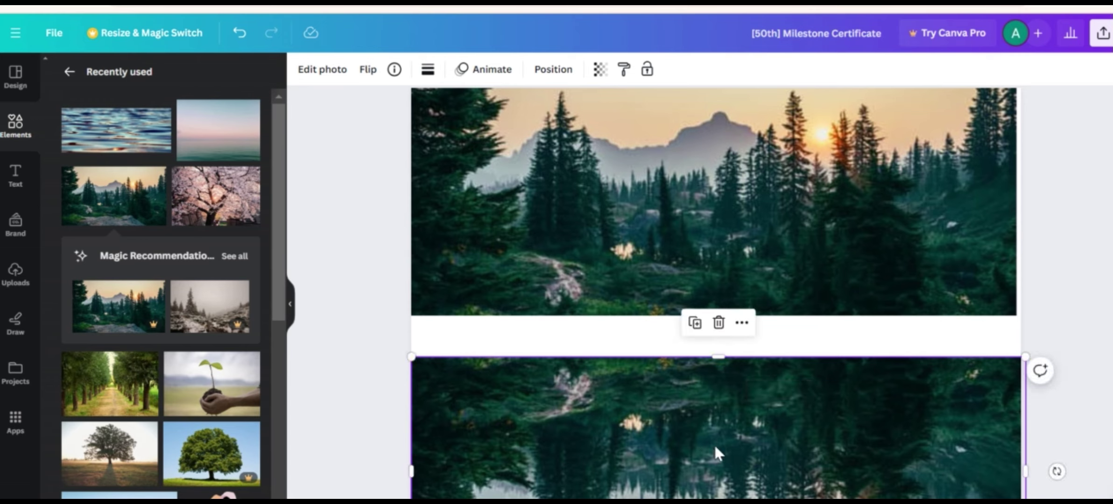
{"action": "left_click_drag", "start_coordinate": [719, 459], "coordinate": [716, 420]}
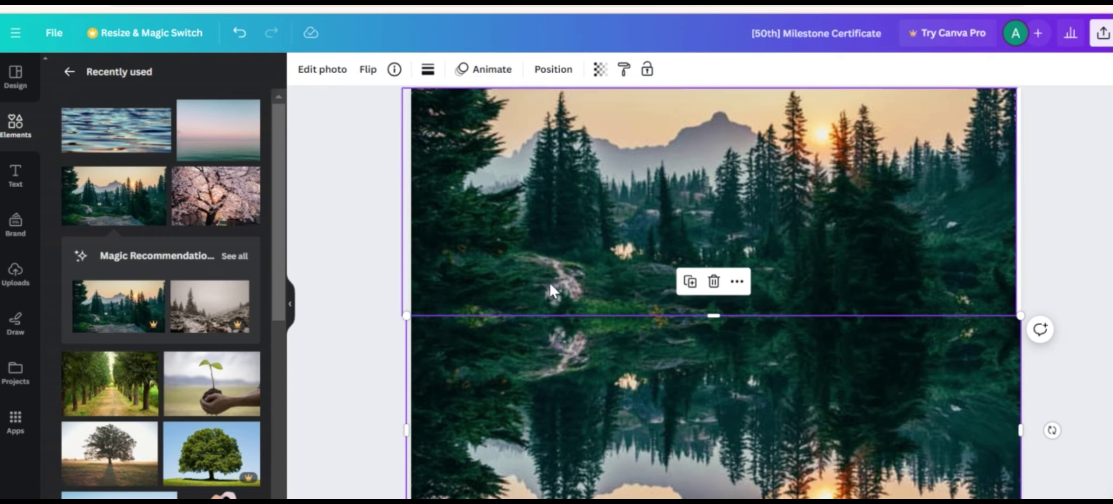
Scale both forest photos slightly so their left edges match the page edge, keeping the reflection against the upper photo.
{"action": "left_click", "coordinate": [512, 252]}
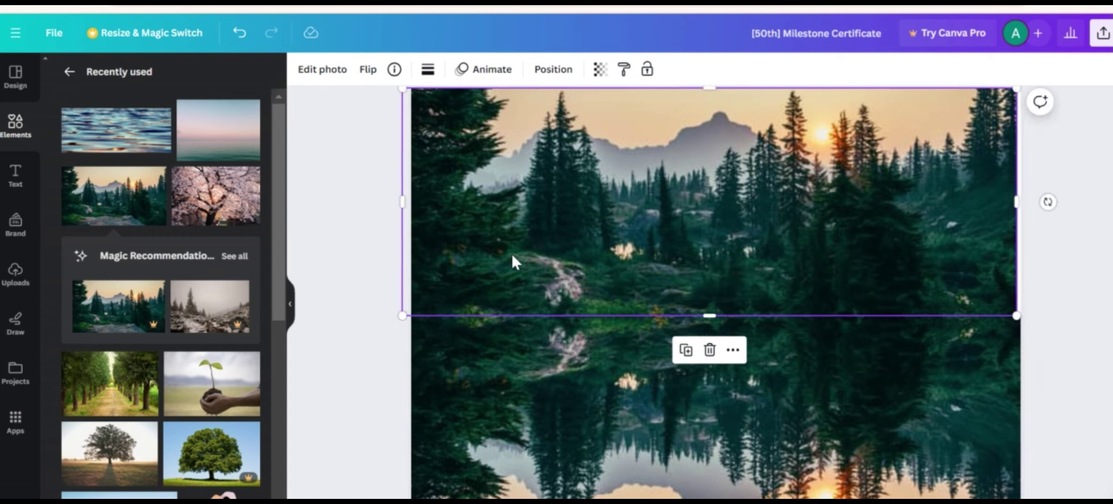
{"action": "left_click_drag", "start_coordinate": [405, 313], "coordinate": [412, 312]}
{"action": "left_click_drag", "start_coordinate": [499, 388], "coordinate": [498, 378]}
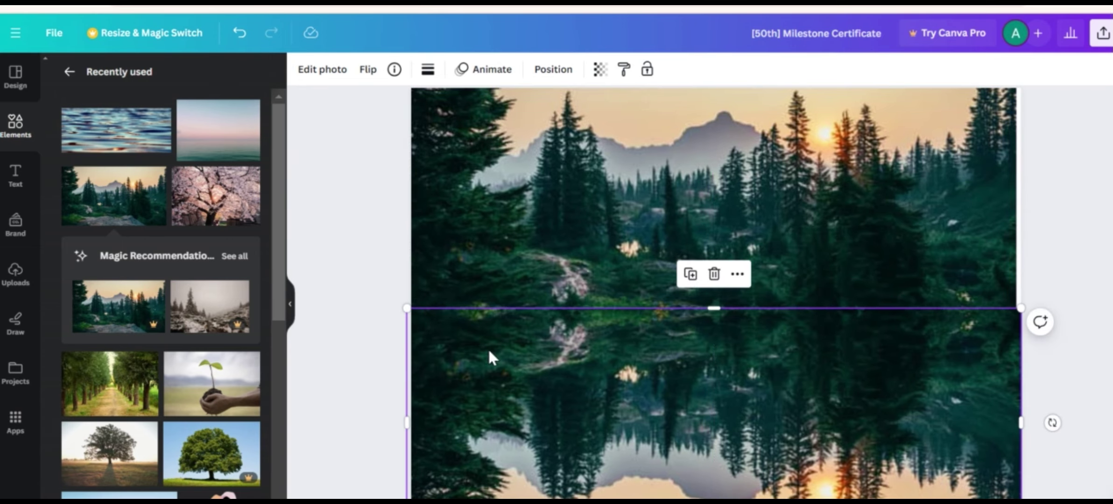
{"action": "left_click", "coordinate": [416, 295]}
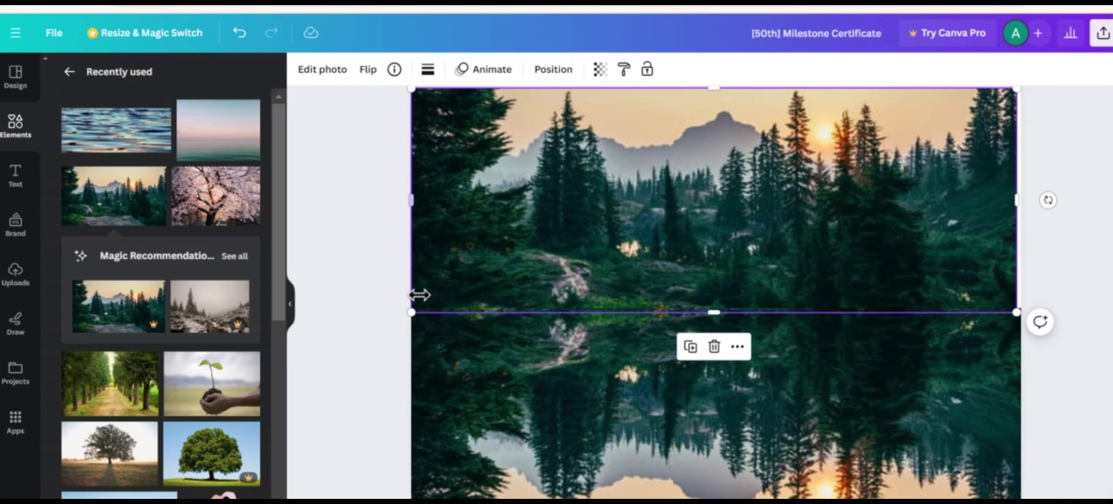
{"action": "left_click", "coordinate": [461, 373]}
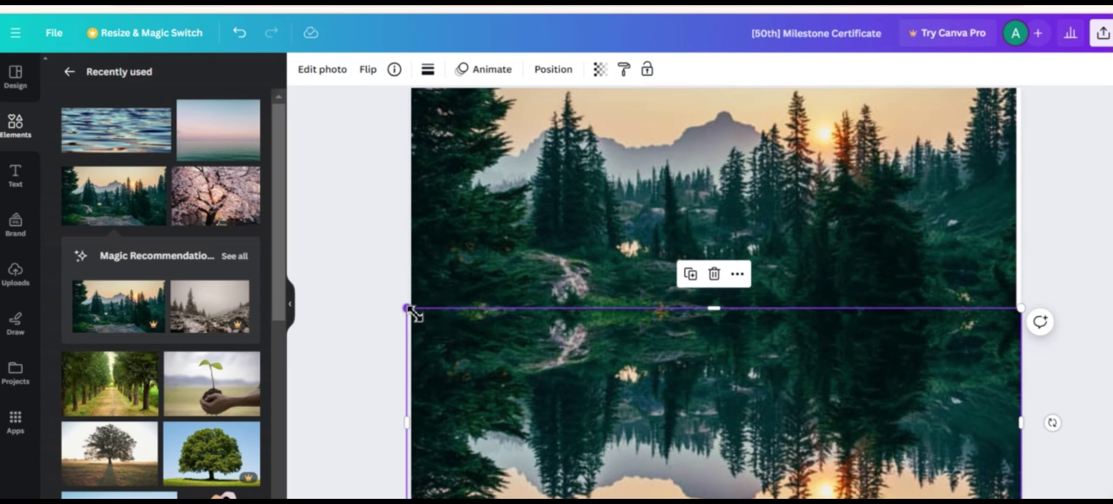
{"action": "left_click_drag", "start_coordinate": [407, 308], "coordinate": [418, 317]}
{"action": "mouse_move", "coordinate": [506, 404]}
{"action": "left_mouse_down"}
{"action": "mouse_move", "coordinate": [493, 401]}
{"action": "mouse_move", "coordinate": [503, 407]}
{"action": "left_mouse_up"}
{"action": "left_click", "coordinate": [331, 305]}
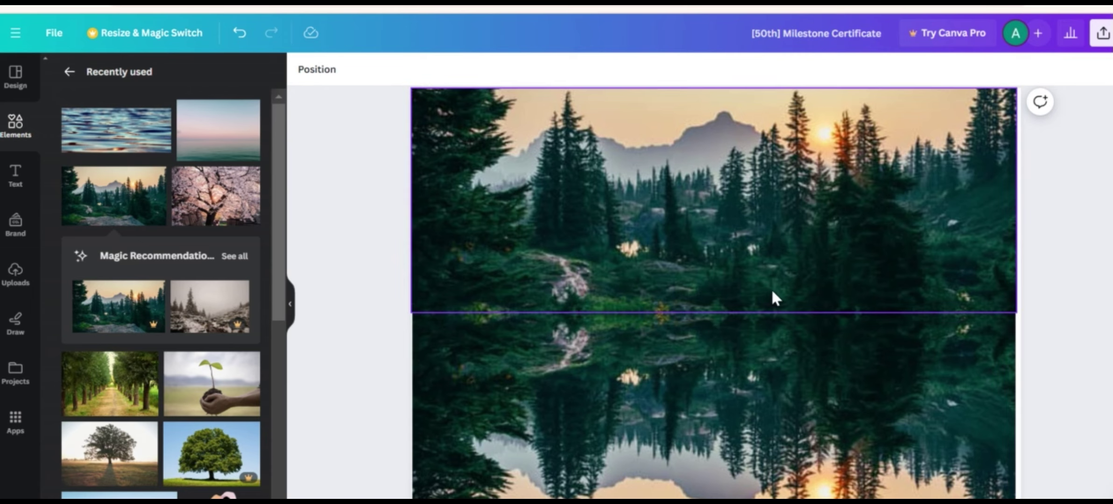
Trim a little more off the facing edges of both forest photos and move the reflection up to close the seam.
{"action": "left_click", "coordinate": [725, 261]}
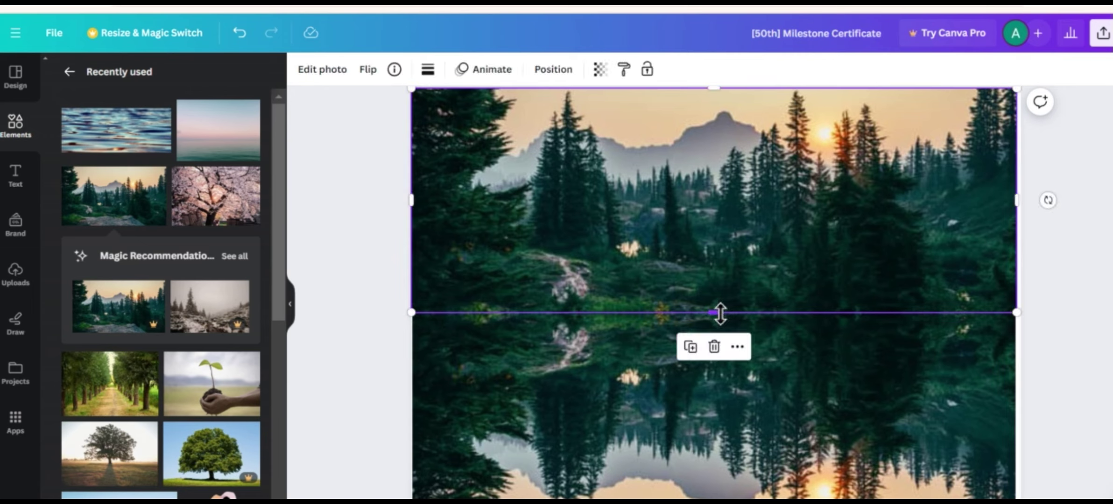
{"action": "left_click_drag", "start_coordinate": [719, 310], "coordinate": [717, 303]}
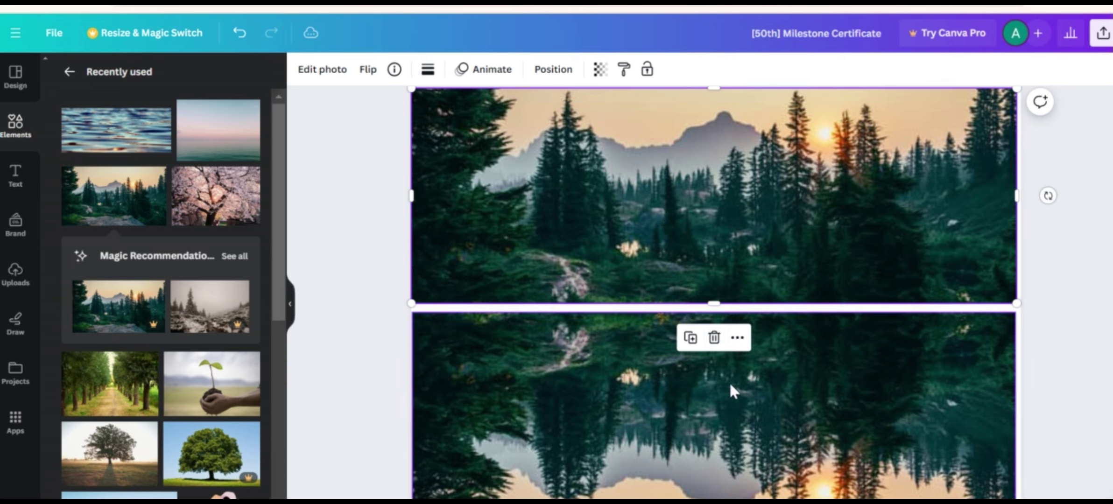
{"action": "left_click_drag", "start_coordinate": [729, 382], "coordinate": [731, 371]}
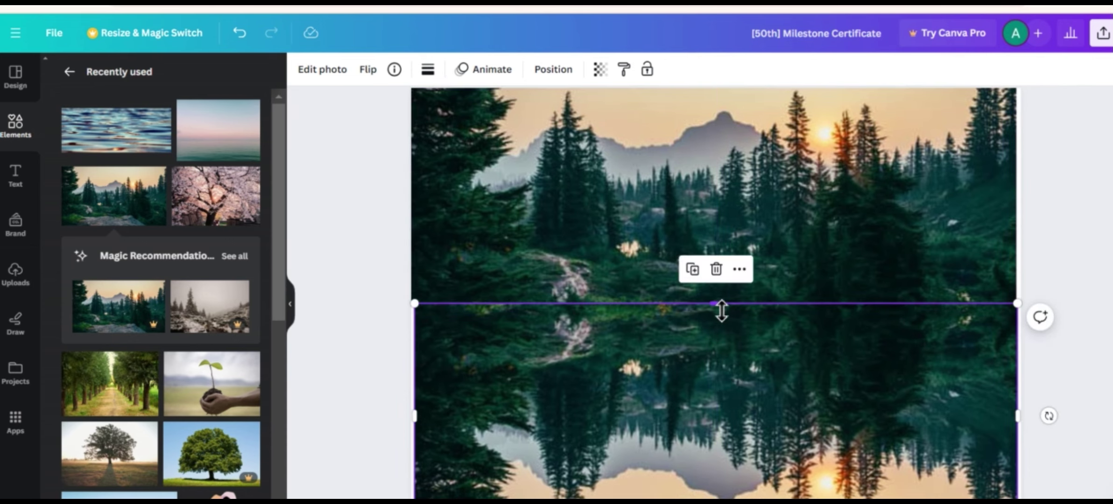
{"action": "left_click_drag", "start_coordinate": [721, 310], "coordinate": [725, 319]}
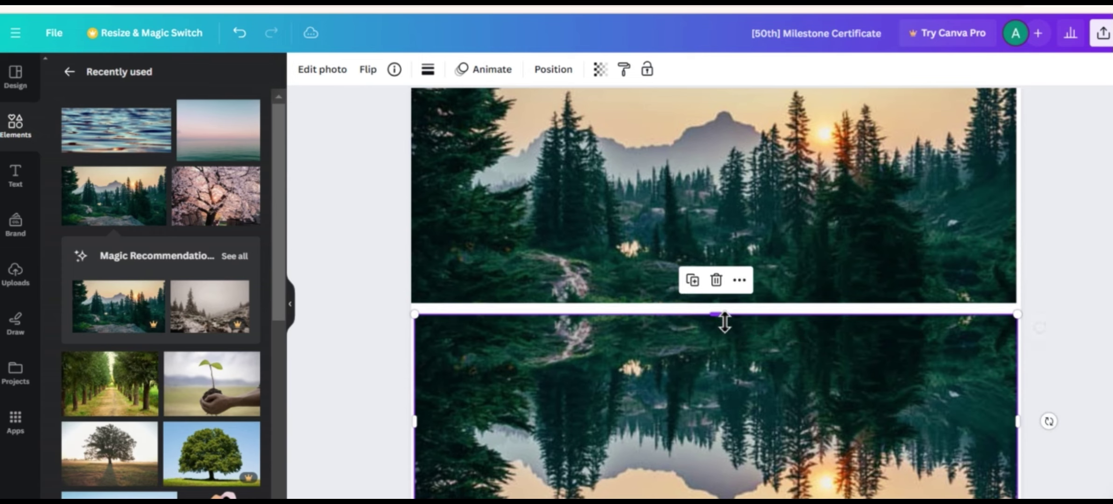
{"action": "left_click_drag", "start_coordinate": [695, 390], "coordinate": [695, 378]}
{"action": "left_click", "coordinate": [397, 281]}
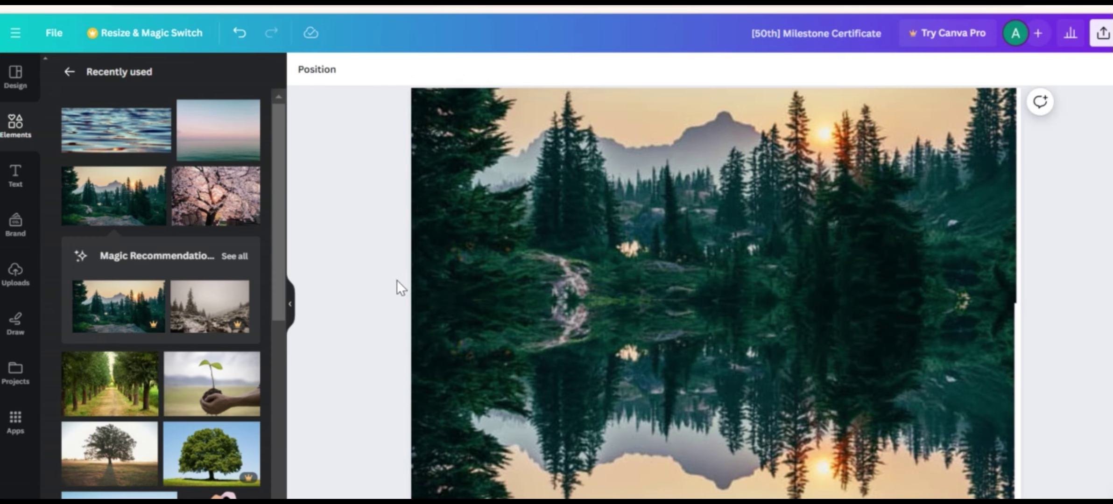
{"action": "left_click", "coordinate": [595, 346]}
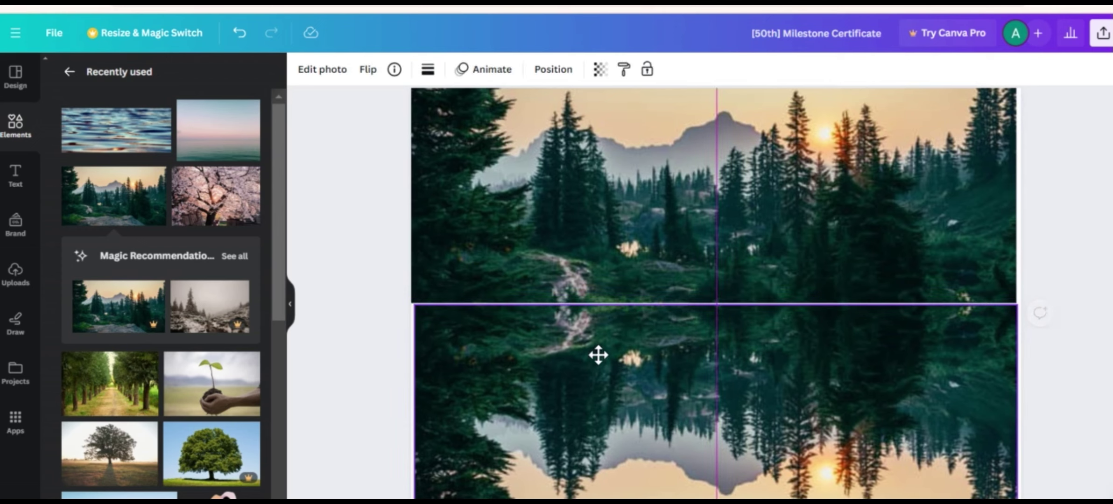
{"action": "left_click_drag", "start_coordinate": [594, 355], "coordinate": [592, 343]}
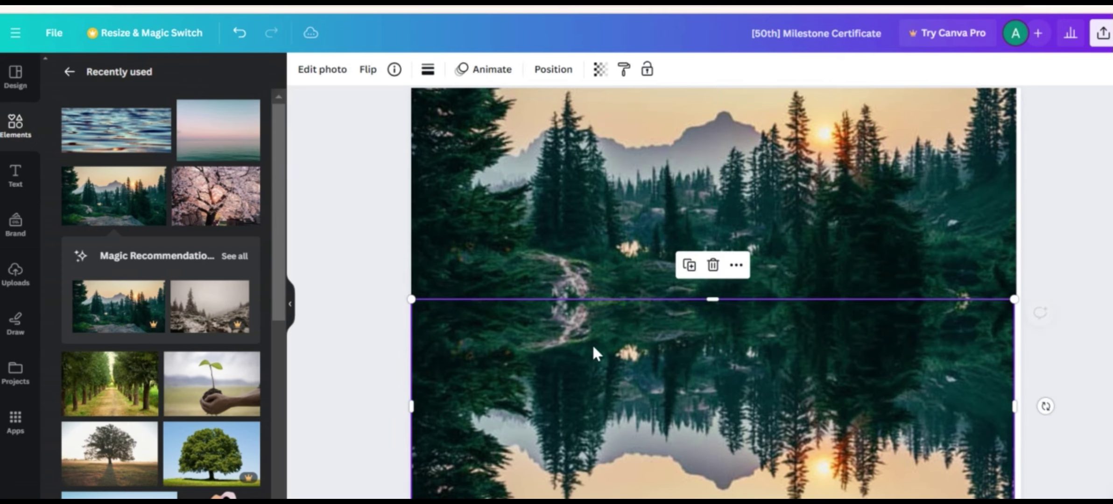
{"action": "left_click", "coordinate": [355, 257]}
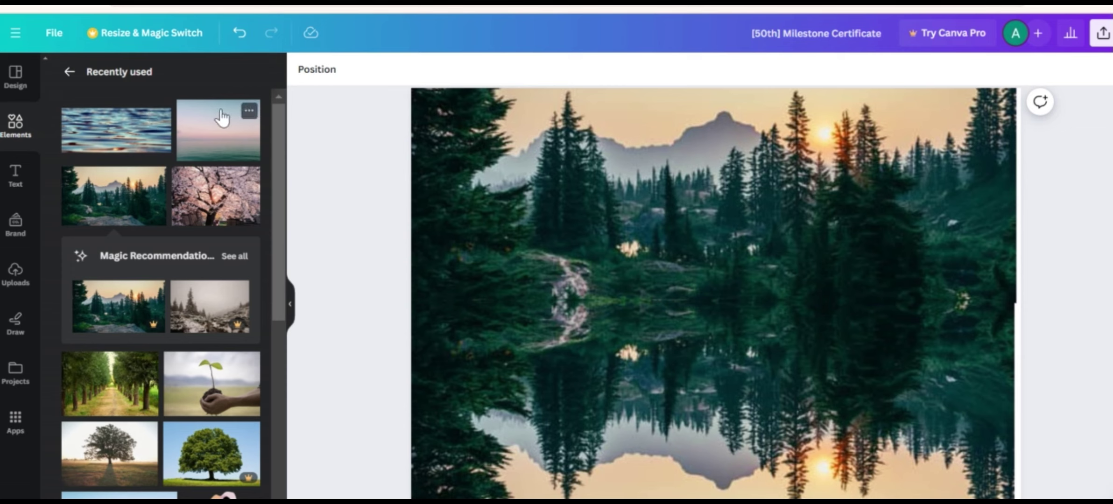
Add the recently used rippling water image over the reflection and stretch it across the page width, from the seam down.
{"action": "left_click", "coordinate": [112, 127]}
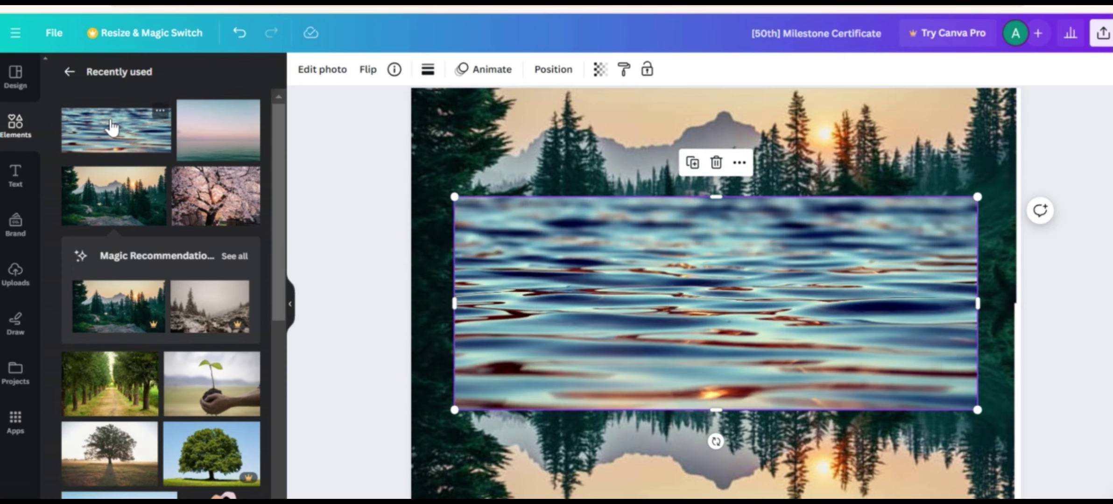
{"action": "left_click_drag", "start_coordinate": [687, 315], "coordinate": [675, 467]}
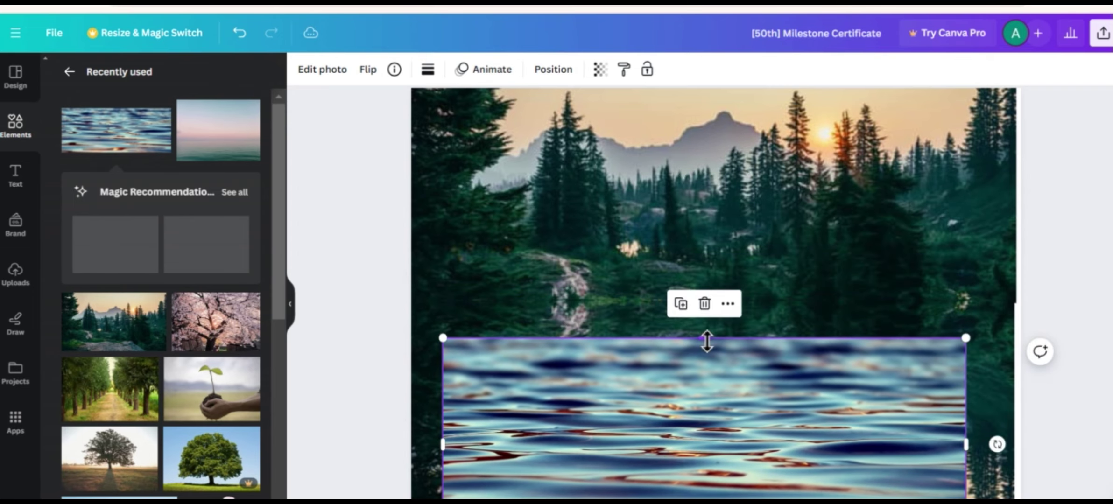
{"action": "left_click_drag", "start_coordinate": [707, 342], "coordinate": [715, 311]}
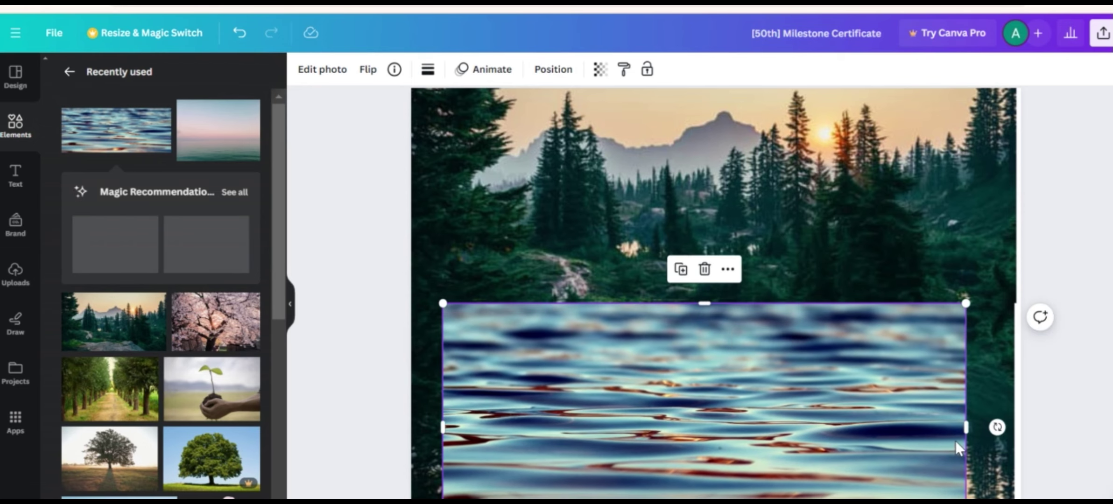
{"action": "left_click_drag", "start_coordinate": [971, 430], "coordinate": [1015, 426]}
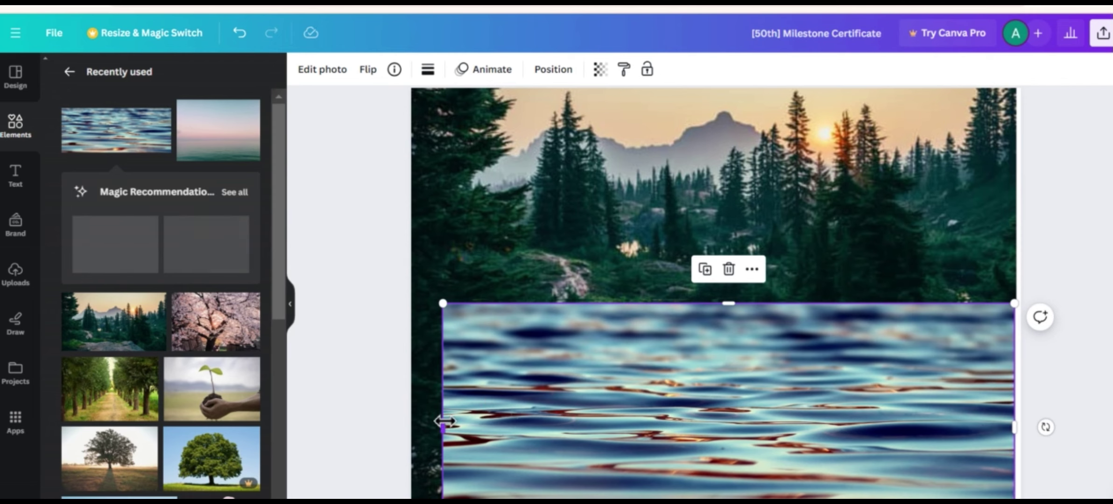
{"action": "left_click_drag", "start_coordinate": [442, 426], "coordinate": [411, 424]}
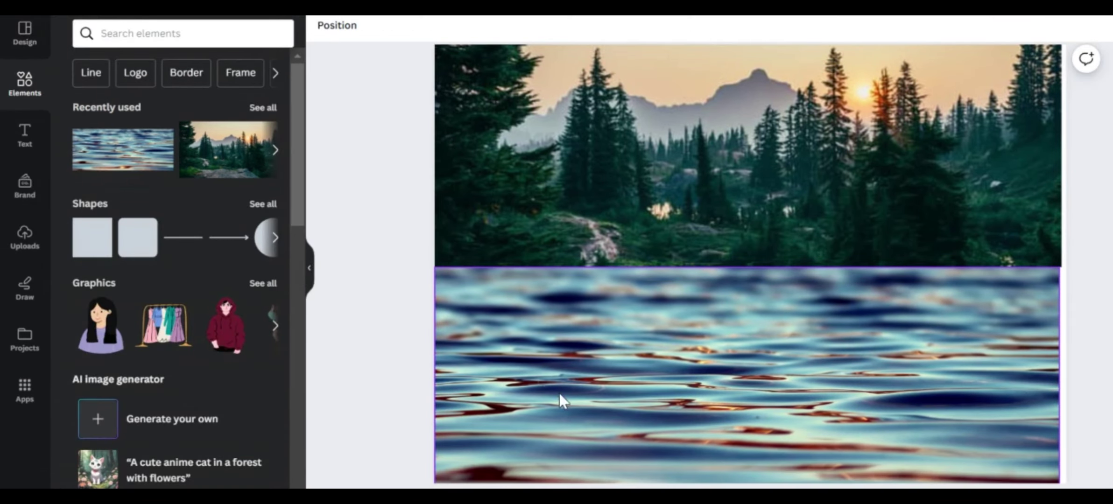
Set the water image's transparency to 29 so it blends over the reflection.
{"action": "left_click", "coordinate": [635, 420]}
{"action": "left_click", "coordinate": [622, 29]}
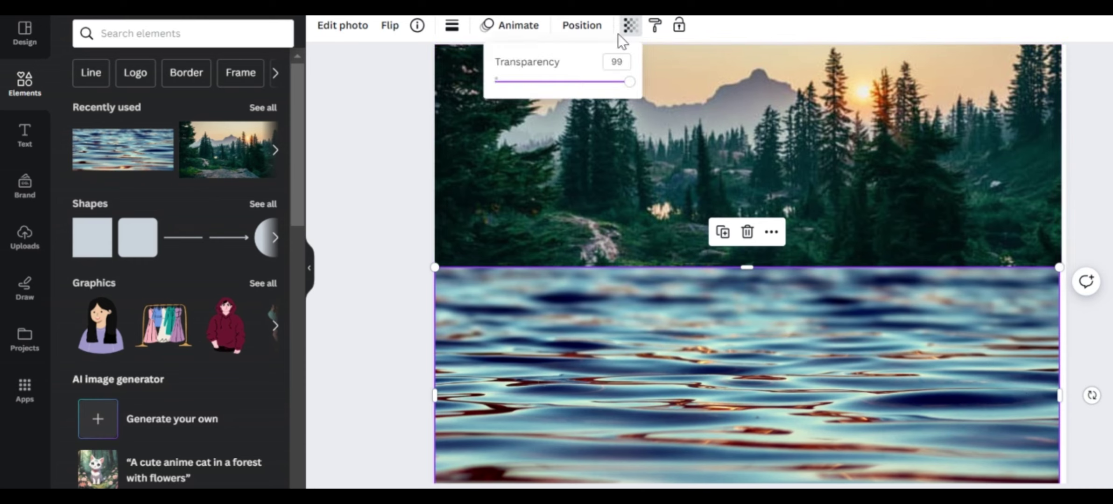
{"action": "left_click_drag", "start_coordinate": [612, 89], "coordinate": [519, 75]}
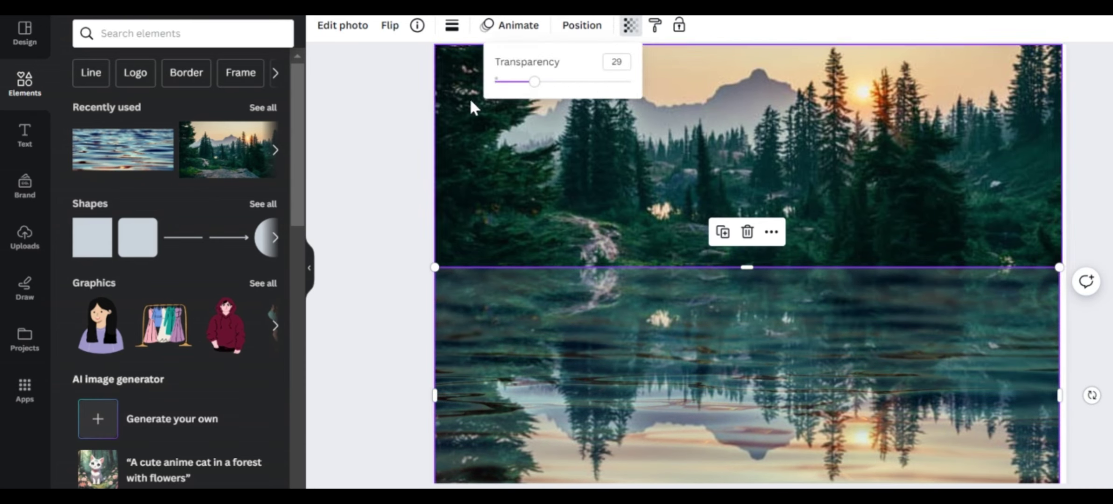
{"action": "double_click", "coordinate": [446, 87]}
{"action": "left_click", "coordinate": [409, 99]}
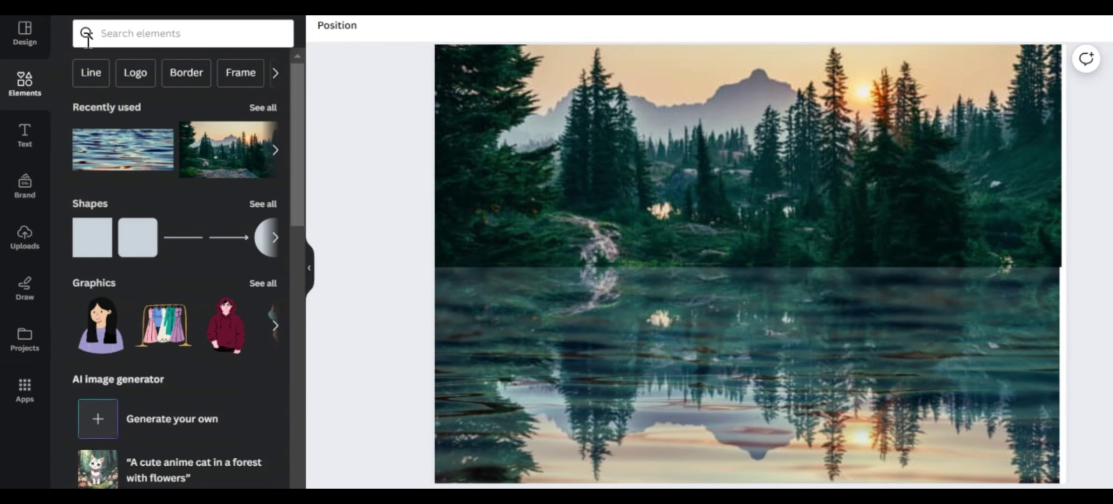
Search the elements library for "birds" and limit the results to graphics.
{"action": "left_click", "coordinate": [228, 35]}
{"action": "type", "text": "birds"}
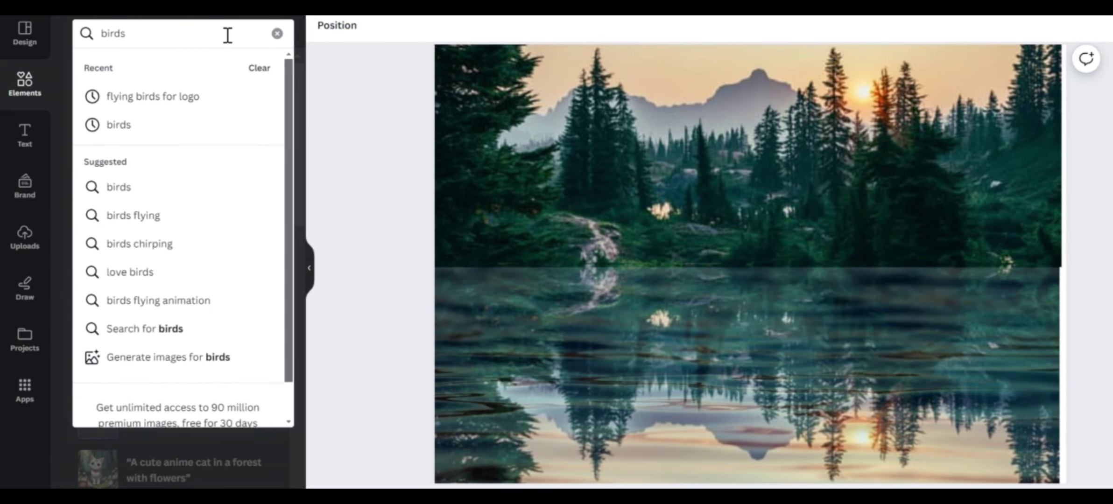
{"action": "key", "text": "Return"}
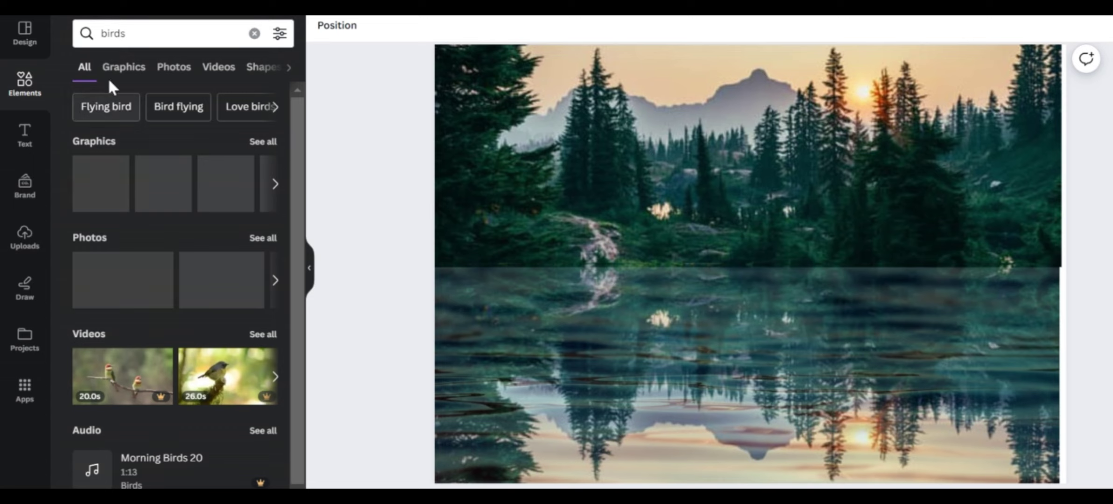
{"action": "left_click", "coordinate": [140, 75]}
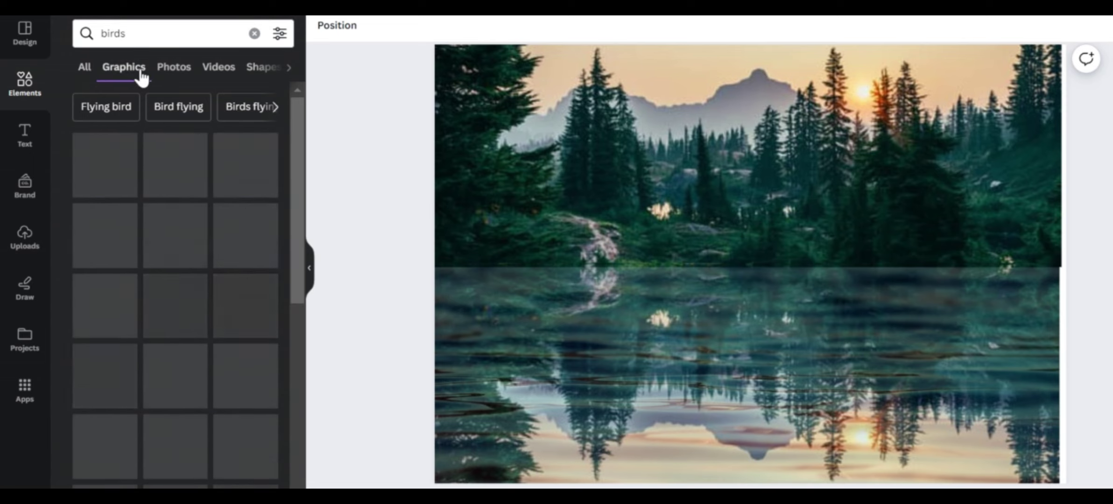
{"action": "left_click", "coordinate": [507, 295]}
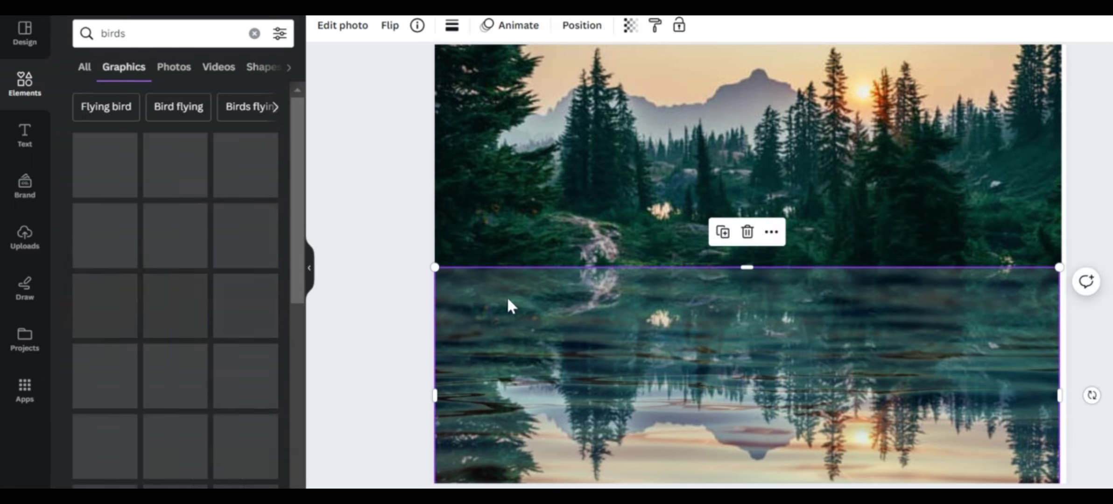
{"action": "left_click", "coordinate": [363, 101]}
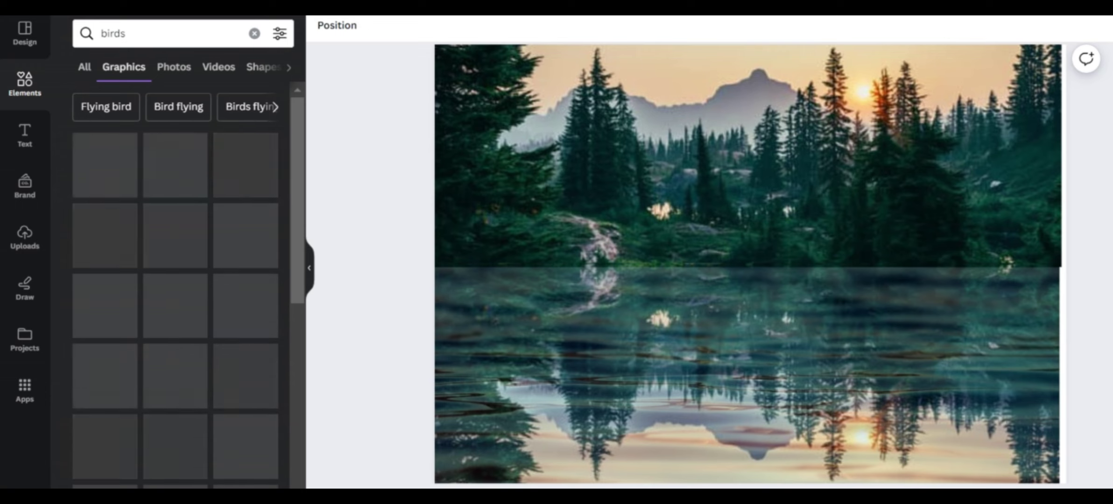
Browse through the uploaded images.
{"action": "left_click", "coordinate": [44, 86]}
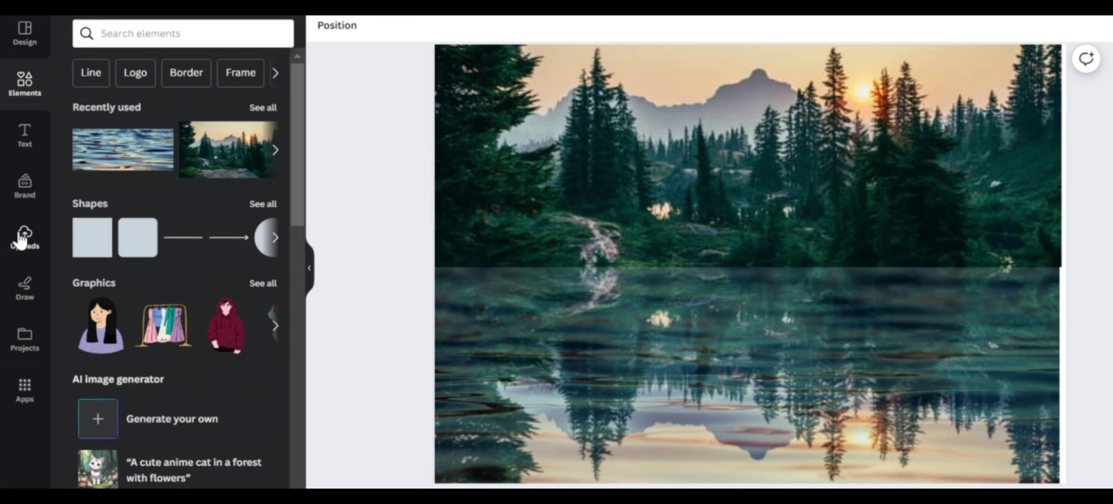
{"action": "left_click", "coordinate": [26, 241]}
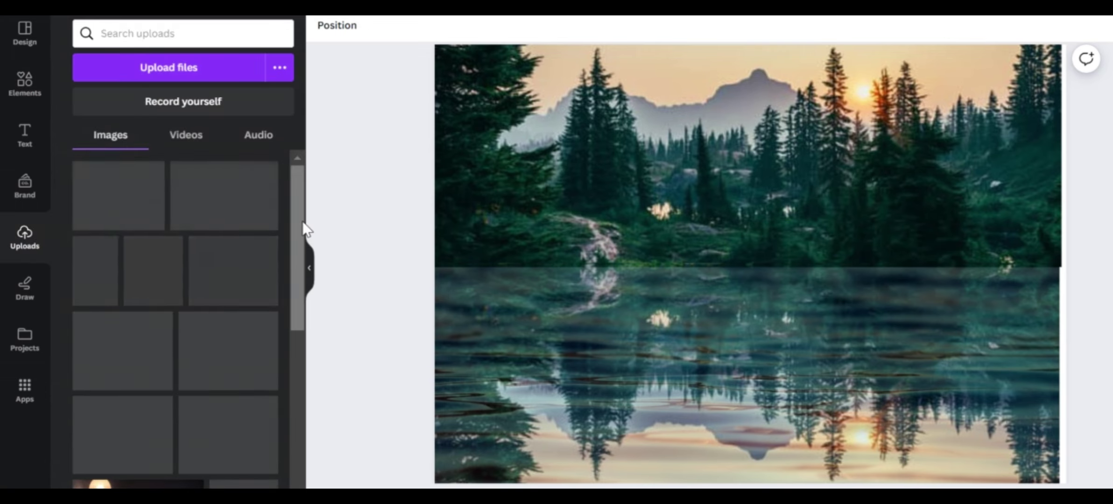
{"action": "left_click_drag", "start_coordinate": [298, 204], "coordinate": [312, 449]}
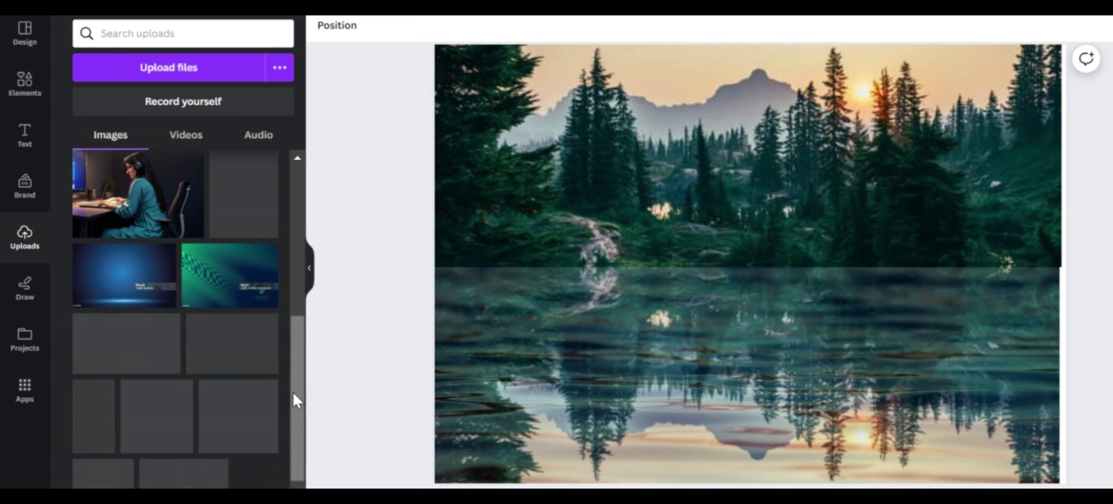
{"action": "left_click_drag", "start_coordinate": [294, 394], "coordinate": [294, 436]}
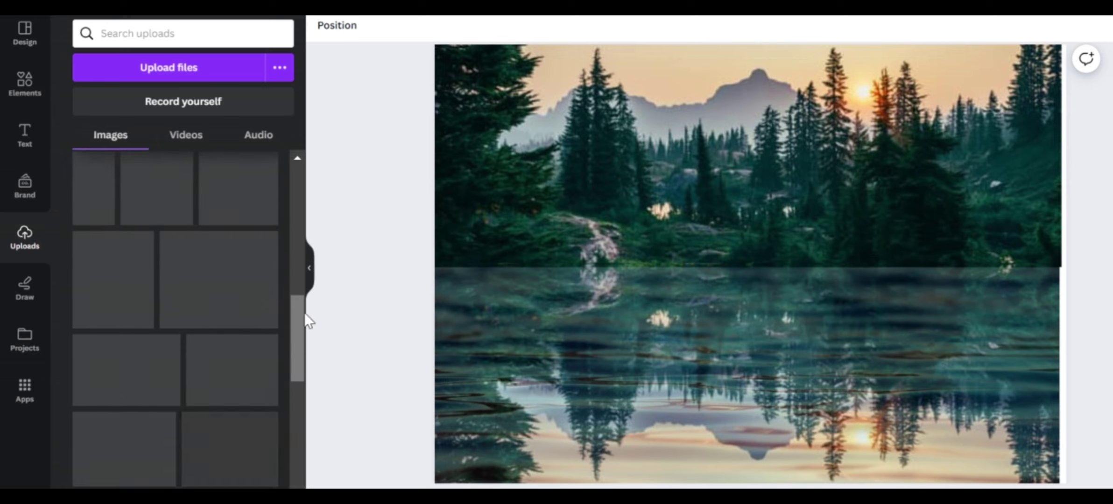
{"action": "left_click", "coordinate": [309, 252]}
{"action": "left_click", "coordinate": [308, 244]}
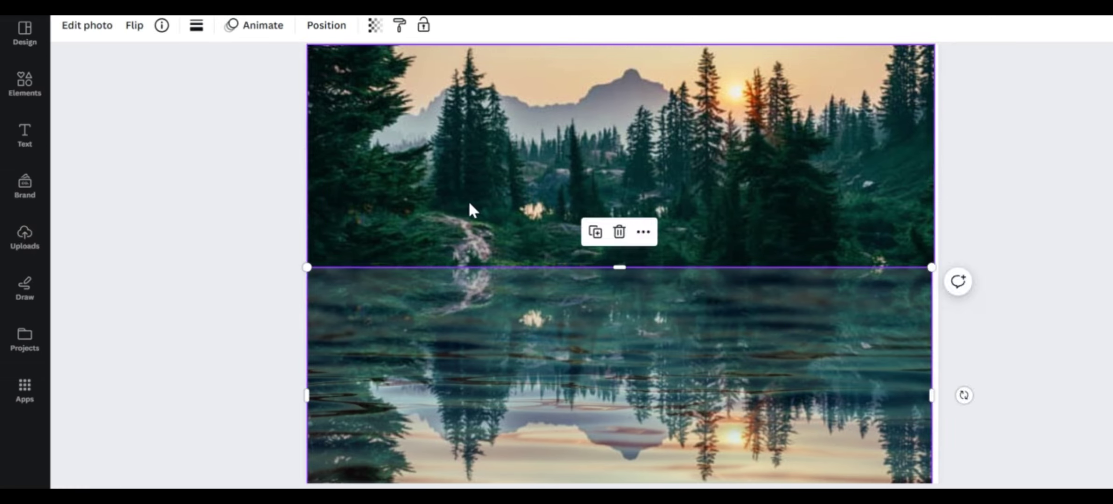
Reopen the "birds" search in the elements library, show only graphics, and browse the results.
{"action": "left_click", "coordinate": [14, 107]}
{"action": "scroll", "coordinate": [301, 187], "scroll_direction": "down", "scroll_amount": 6}
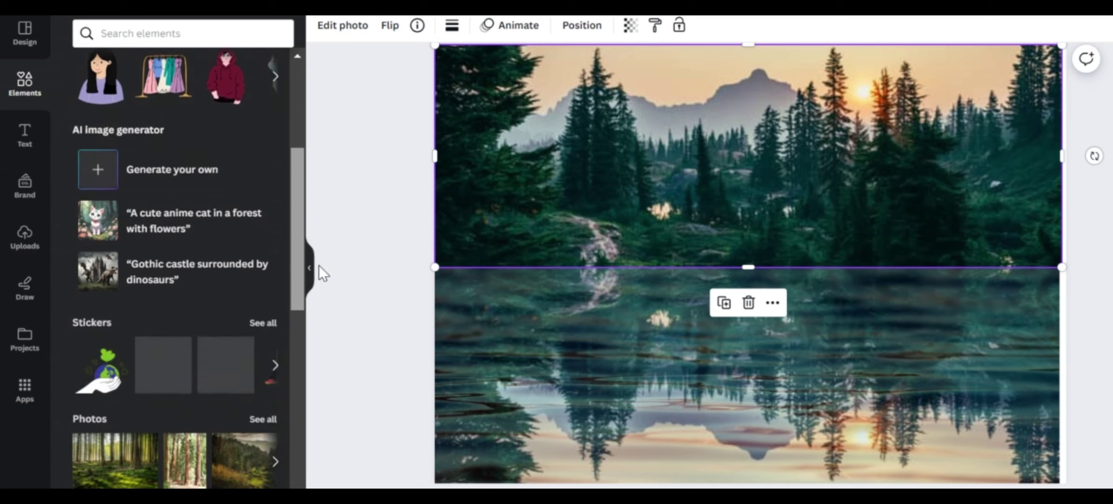
{"action": "left_click", "coordinate": [145, 33]}
{"action": "left_click", "coordinate": [105, 95]}
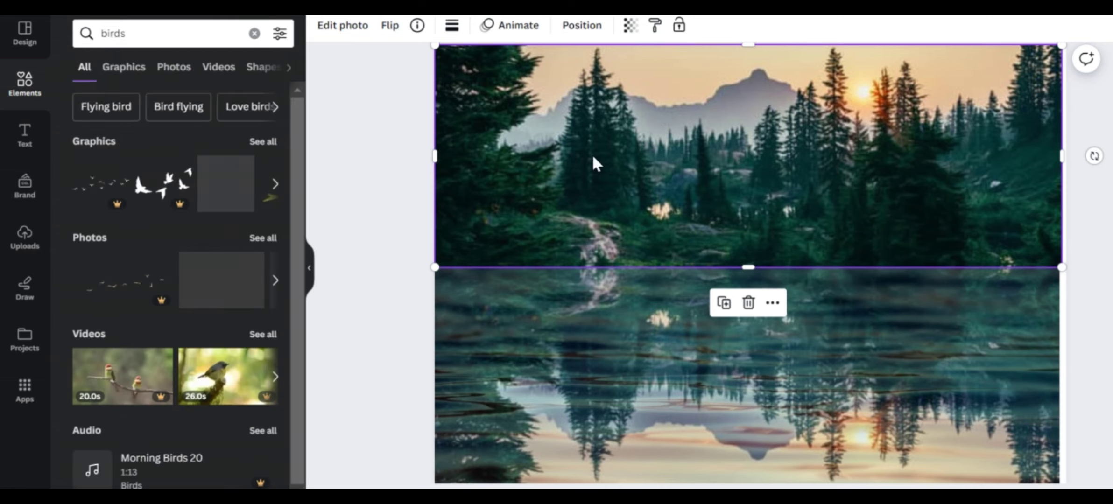
{"action": "left_click", "coordinate": [136, 75]}
{"action": "scroll", "coordinate": [290, 201], "scroll_direction": "down", "scroll_amount": 2}
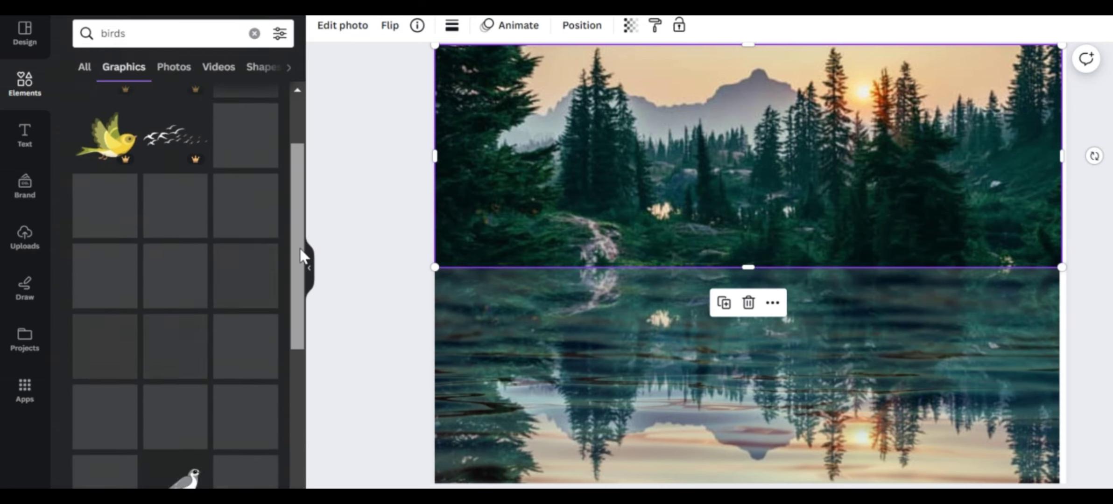
{"action": "scroll", "coordinate": [189, 367], "scroll_direction": "down", "scroll_amount": 3}
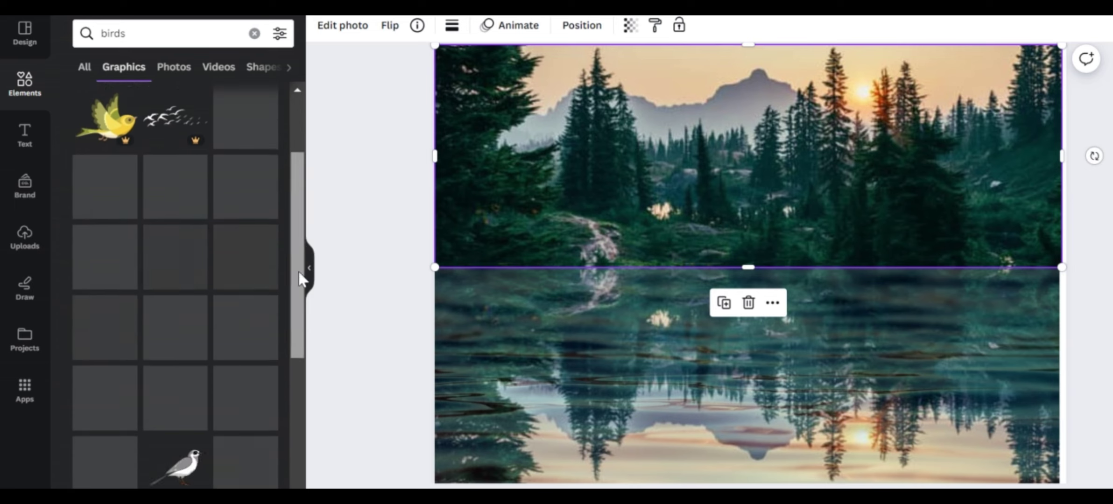
Add the grey and white standing bird graphic, scale it down, and place it over the upper forest photo.
{"action": "left_click", "coordinate": [189, 367]}
{"action": "left_click_drag", "start_coordinate": [477, 90], "coordinate": [746, 263]}
{"action": "left_click_drag", "start_coordinate": [873, 357], "coordinate": [708, 131]}
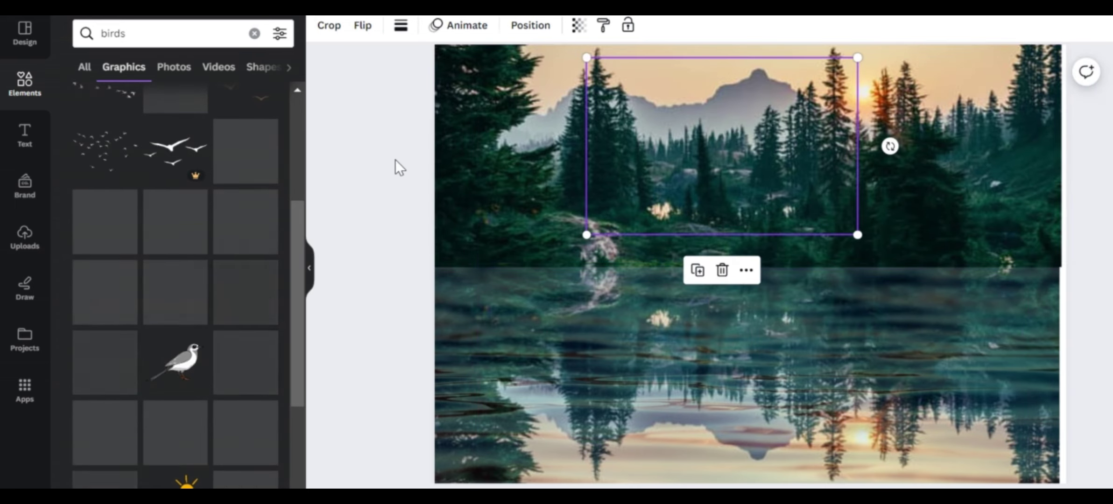
{"action": "left_click", "coordinate": [395, 168]}
Shrink the grey and white bird to a small size in front of the mountains.
{"action": "scroll", "coordinate": [298, 327], "scroll_direction": "down", "scroll_amount": 5}
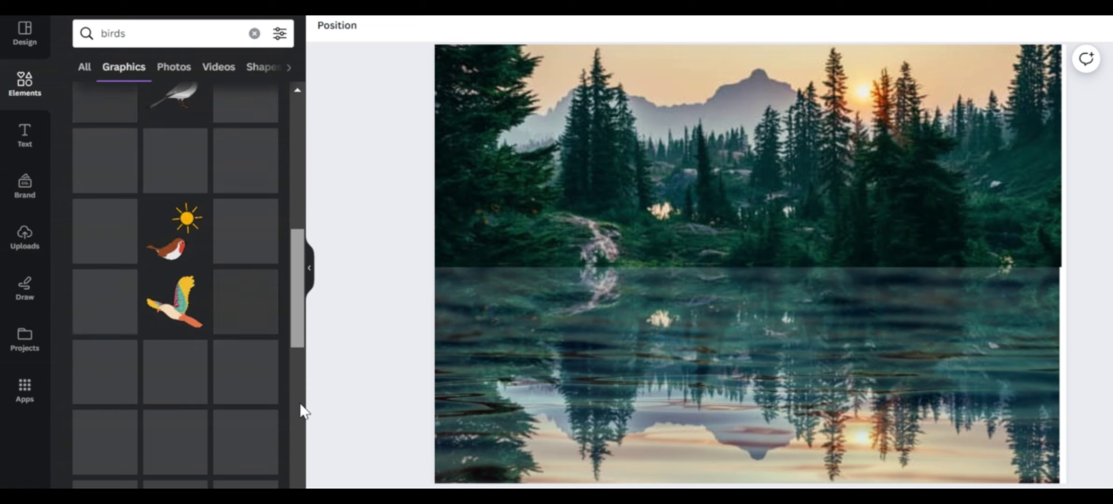
{"action": "left_click_drag", "start_coordinate": [298, 345], "coordinate": [351, 215]}
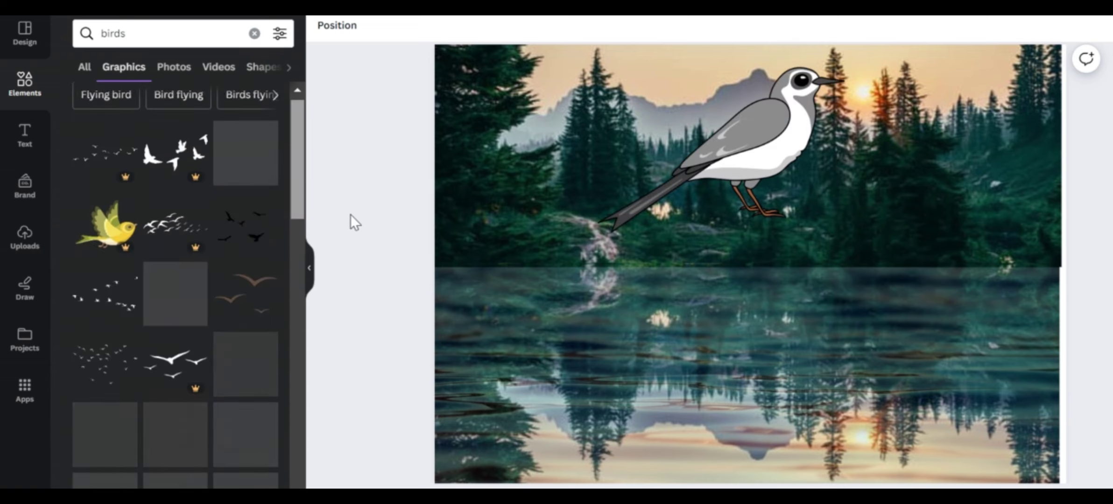
{"action": "left_click", "coordinate": [600, 226]}
{"action": "left_click_drag", "start_coordinate": [591, 231], "coordinate": [815, 136]}
{"action": "left_click_drag", "start_coordinate": [822, 77], "coordinate": [645, 98]}
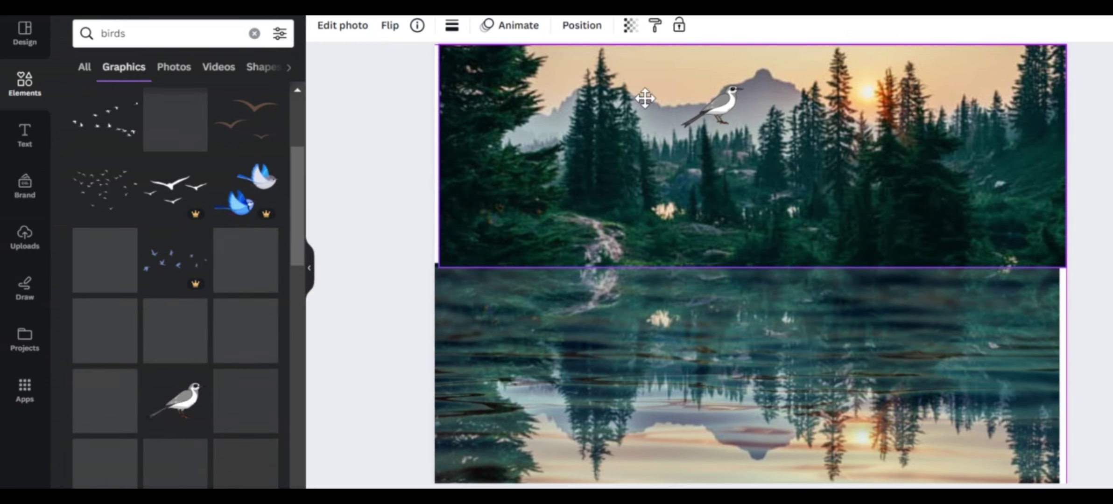
{"action": "left_click", "coordinate": [607, 346]}
{"action": "double_click", "coordinate": [606, 355]}
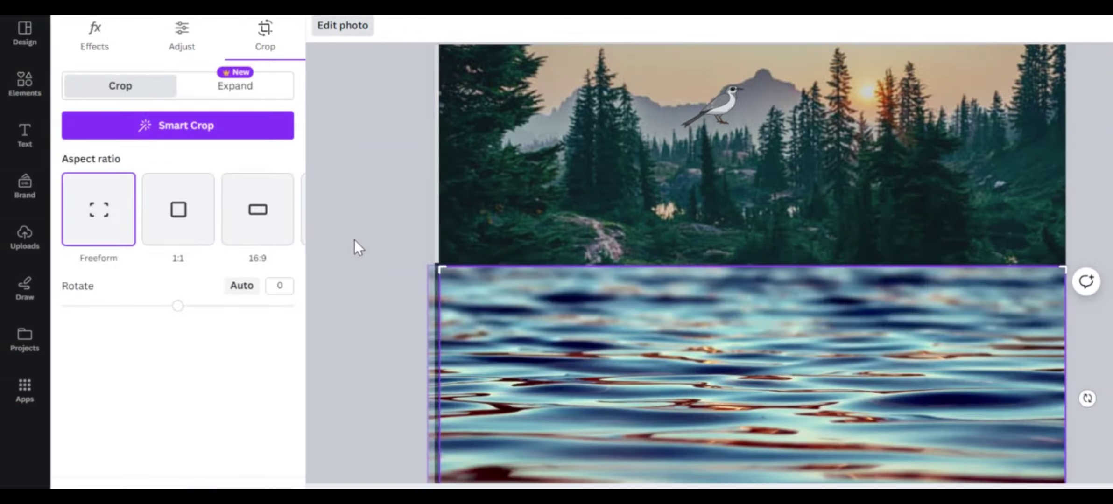
{"action": "left_click", "coordinate": [354, 239]}
Enlarge the upper forest photo to cover the page width and extend the water overlay to the page's right edge.
{"action": "left_click", "coordinate": [443, 285]}
{"action": "left_click", "coordinate": [516, 183]}
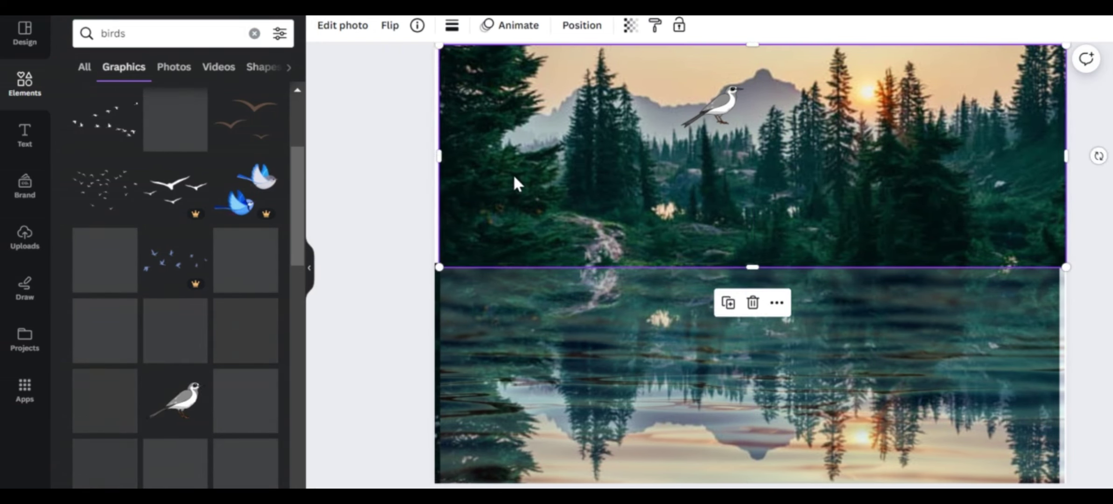
{"action": "left_click", "coordinate": [502, 301]}
{"action": "left_click_drag", "start_coordinate": [1055, 166], "coordinate": [1075, 154]}
{"action": "left_click", "coordinate": [1058, 383]}
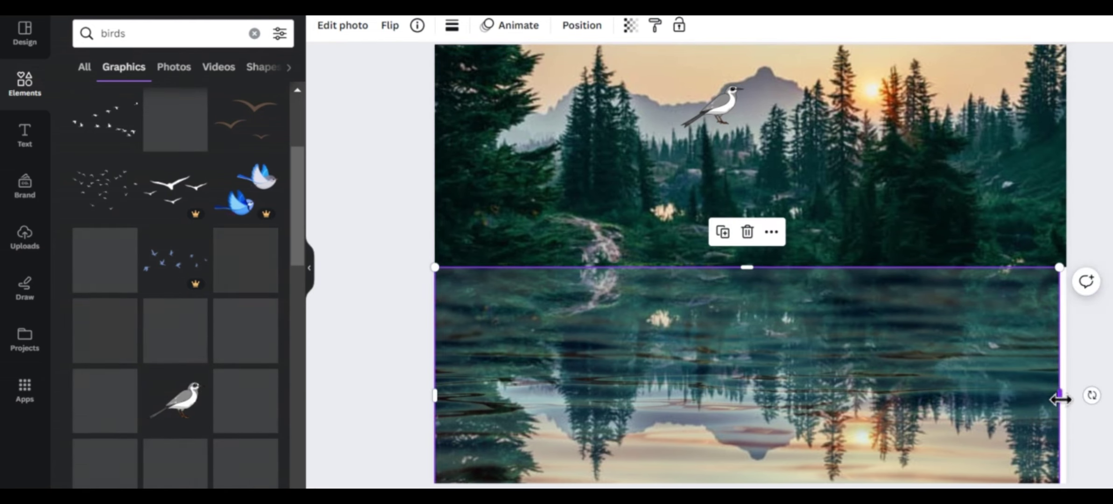
{"action": "mouse_move", "coordinate": [1060, 400]}
{"action": "left_mouse_down"}
{"action": "mouse_move", "coordinate": [1041, 392]}
{"action": "mouse_move", "coordinate": [1061, 378]}
{"action": "mouse_move", "coordinate": [1043, 392]}
{"action": "mouse_move", "coordinate": [1066, 392]}
{"action": "left_mouse_up"}
Move the small bird up to the page's top edge, above the tall trees left of the mountains.
{"action": "left_click", "coordinate": [710, 104]}
{"action": "left_click_drag", "start_coordinate": [710, 104], "coordinate": [574, 66]}
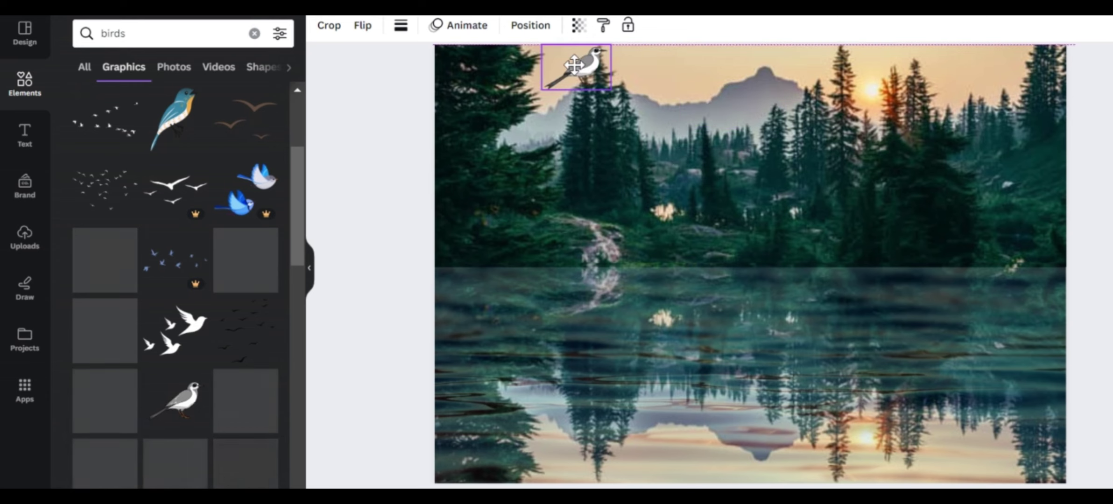
{"action": "left_click", "coordinate": [344, 73]}
{"action": "left_click", "coordinate": [581, 72]}
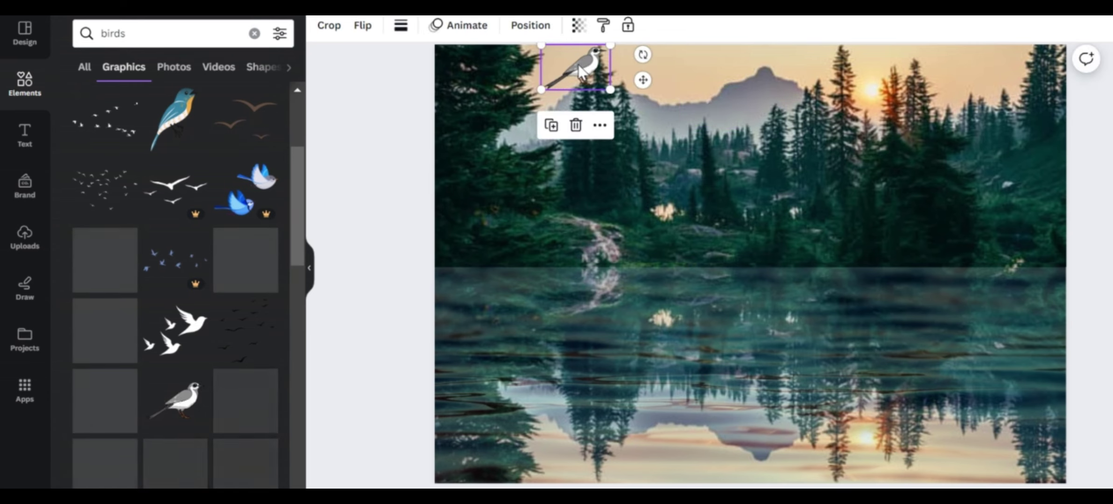
Duplicate the bird, flip the copy vertically, and place it at the mirrored spot near the bottom of the reflection.
{"action": "left_click", "coordinate": [362, 26]}
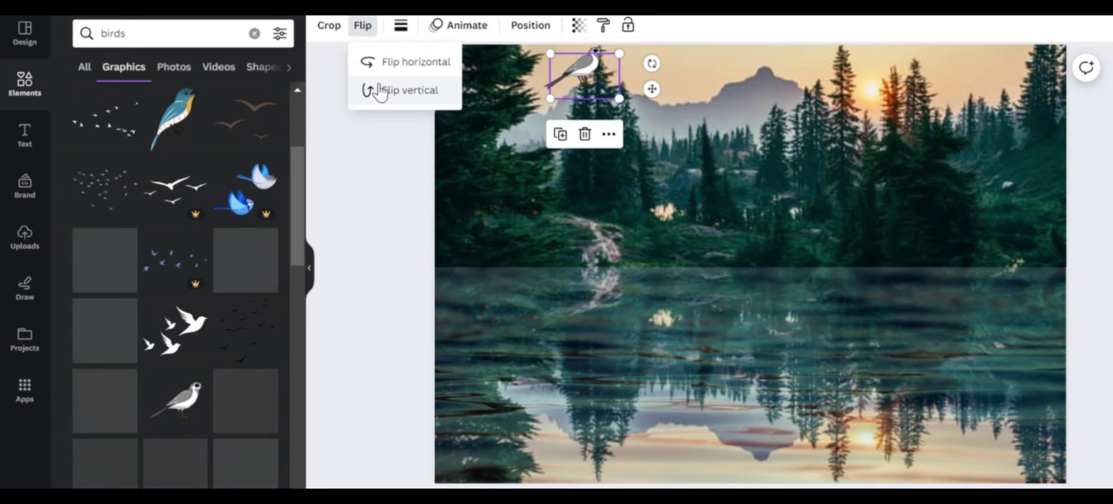
{"action": "left_click", "coordinate": [390, 94]}
{"action": "left_click_drag", "start_coordinate": [581, 78], "coordinate": [570, 435]}
{"action": "left_click", "coordinate": [363, 26]}
{"action": "left_click", "coordinate": [388, 93]}
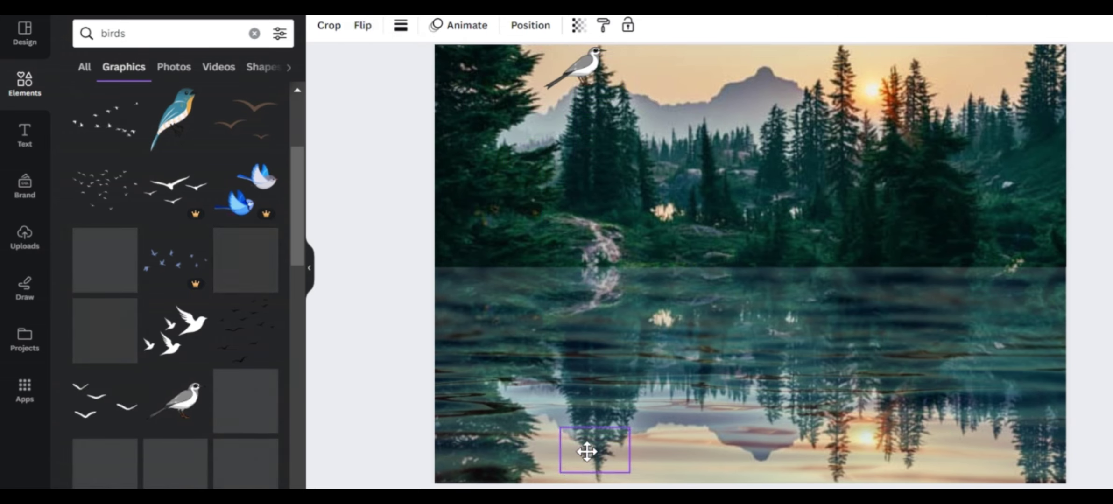
{"action": "left_click", "coordinate": [362, 274]}
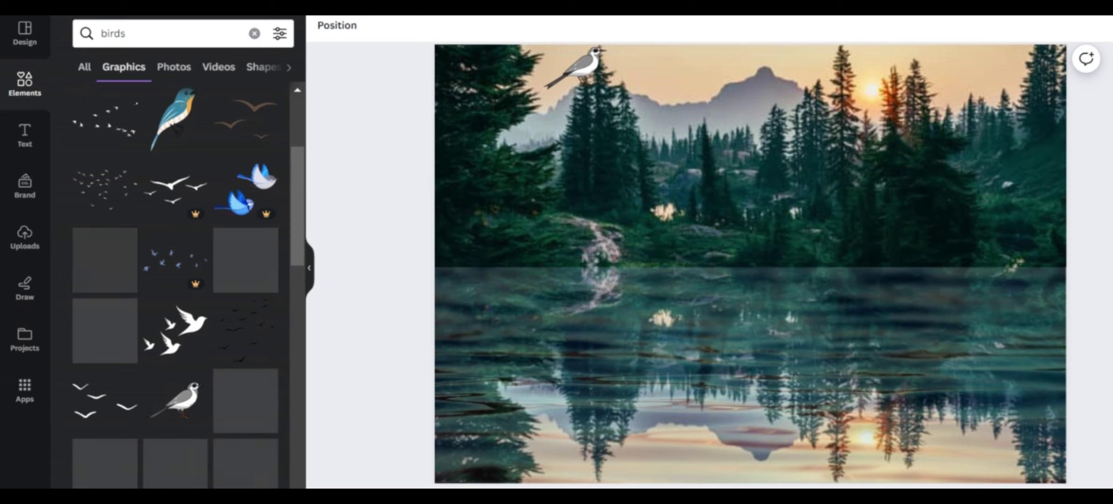
Try adding the blue and orange bird graphic to the page, and delete it again.
{"action": "left_click", "coordinate": [177, 138]}
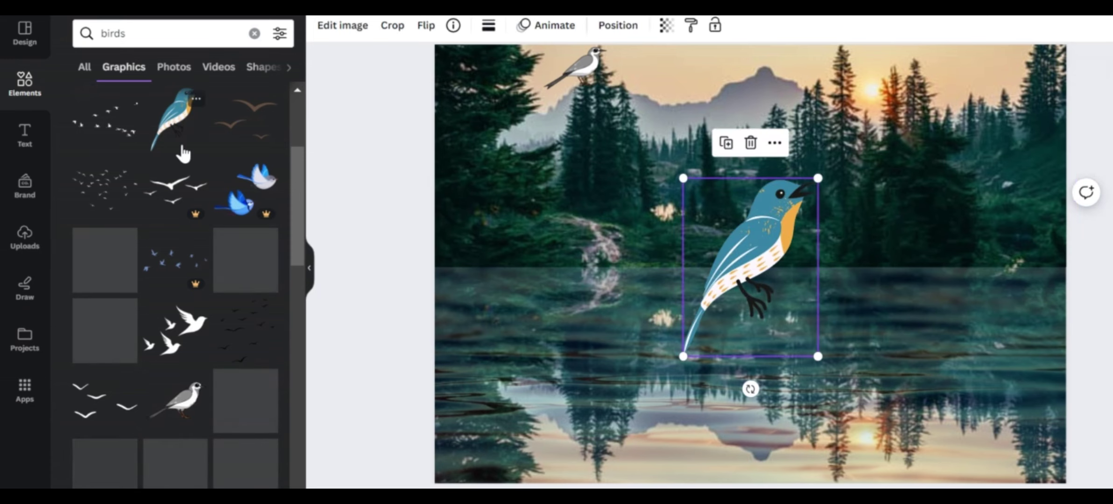
{"action": "left_click", "coordinate": [752, 143]}
Move the water overlay up so it slightly overlaps the lower edge of the upper forest photo.
{"action": "left_click_drag", "start_coordinate": [587, 171], "coordinate": [422, 387]}
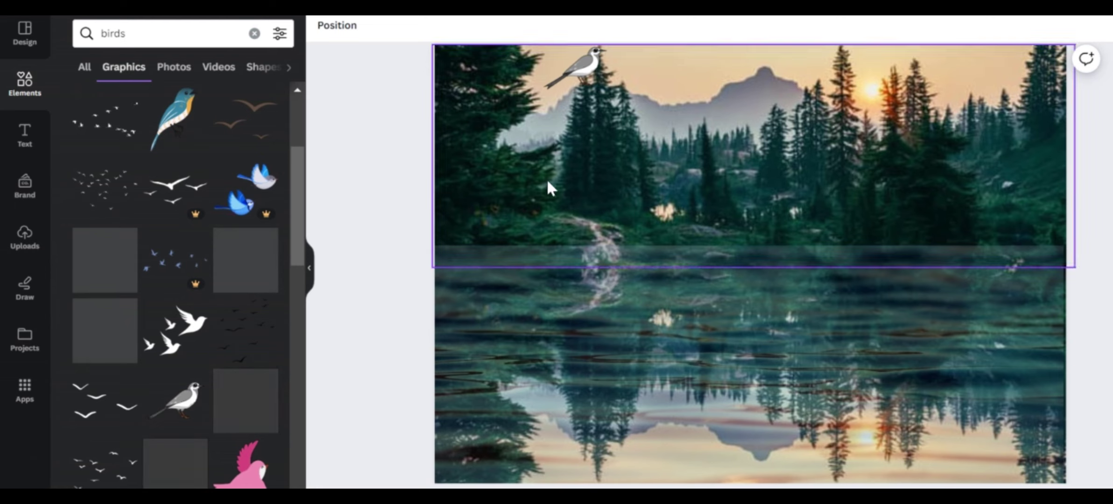
{"action": "left_click_drag", "start_coordinate": [515, 329], "coordinate": [517, 333]}
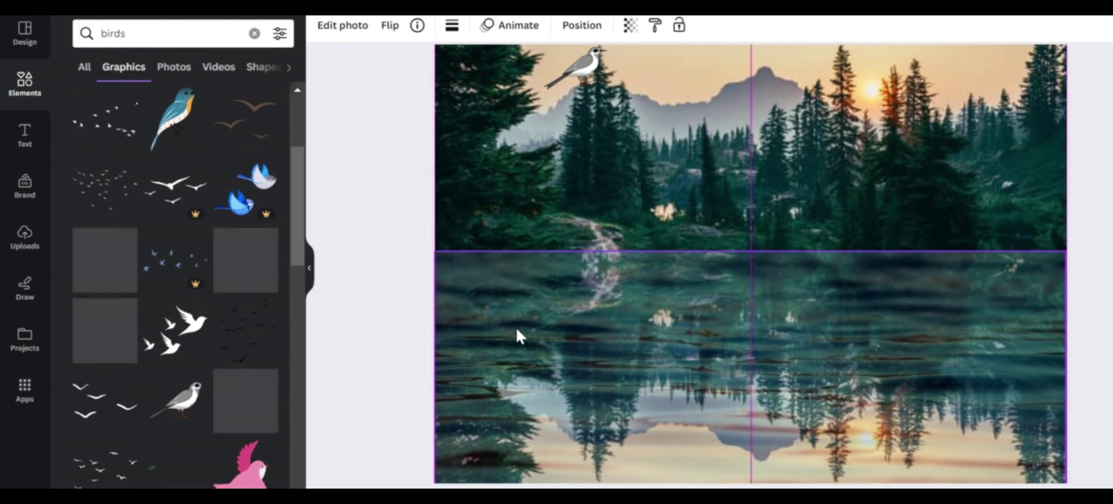